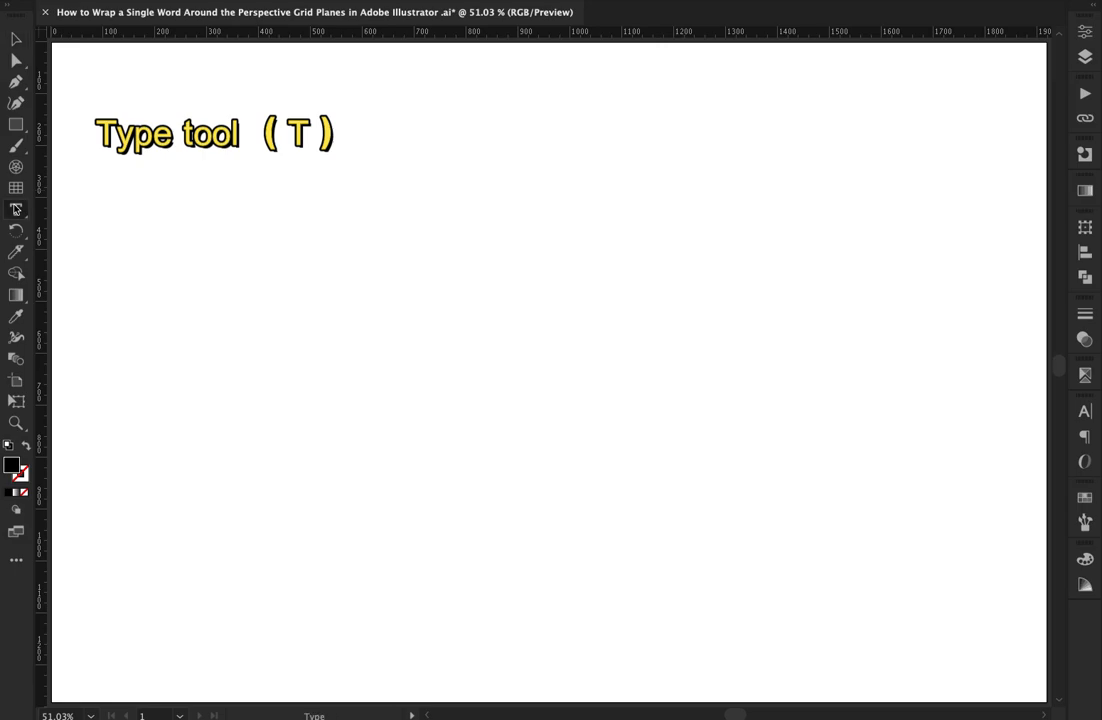
Step: Add the word "PAKISTAN" as a single line of text on the artboard
click(153, 347)
text(PA)
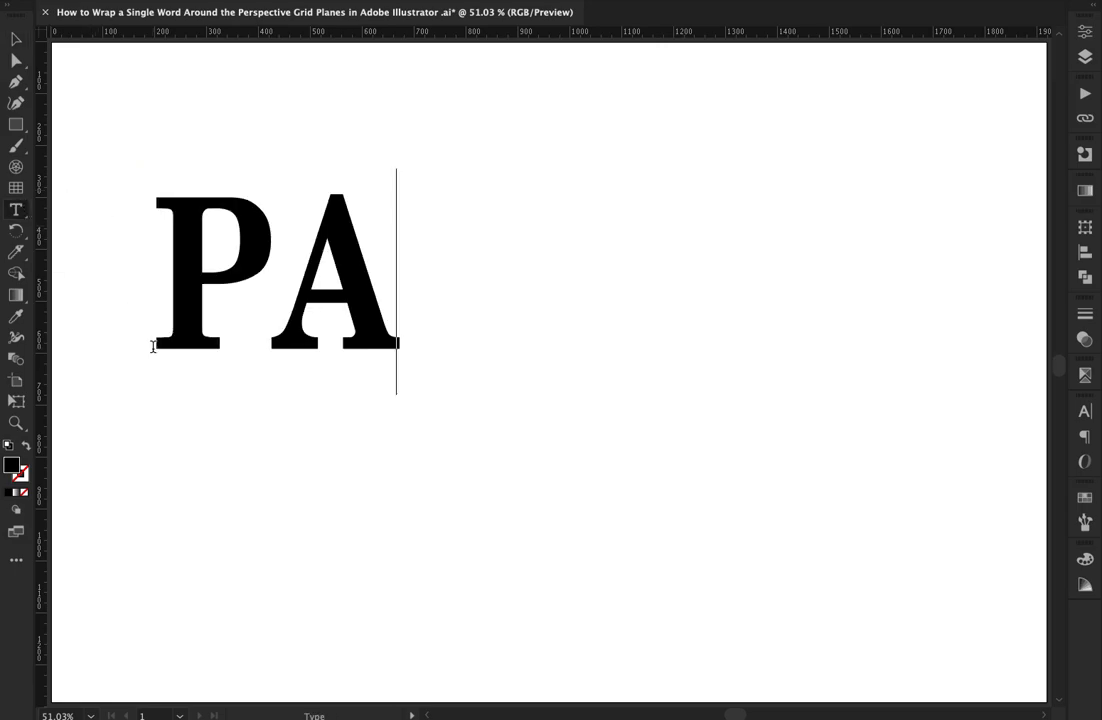
text(KI)
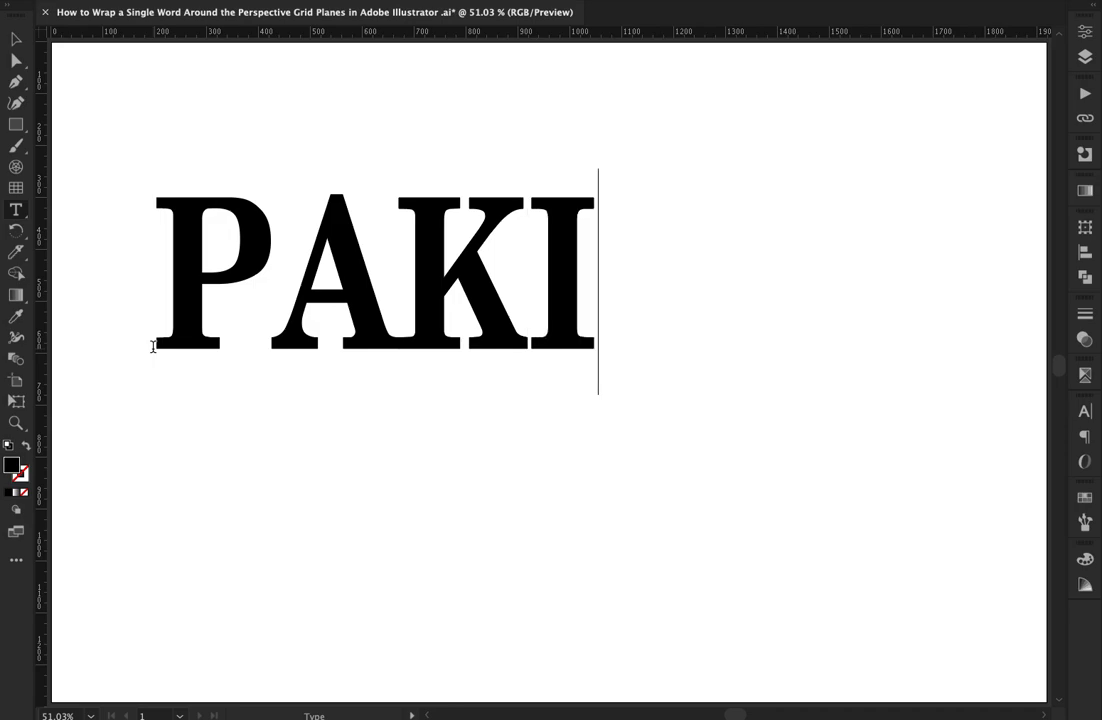
text(STAN)
key(Escape)
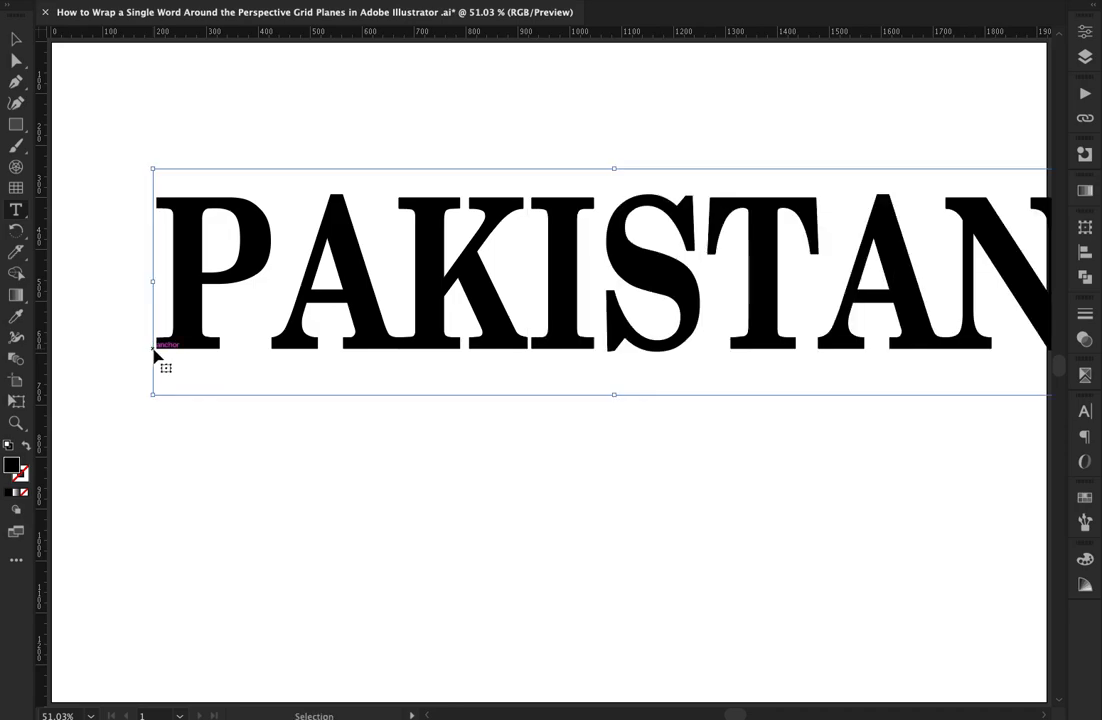
Step: Center the PAKISTAN text horizontally and vertically on the artboard
super+click(184, 405)
key(v)
click(197, 349)
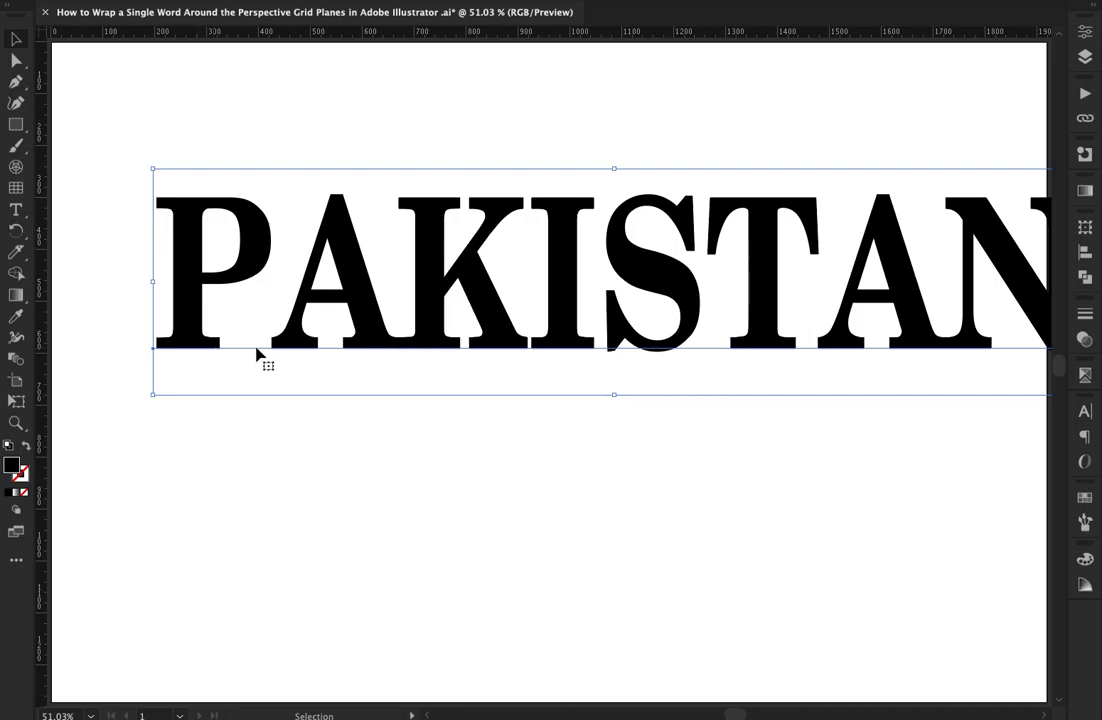
click(1085, 255)
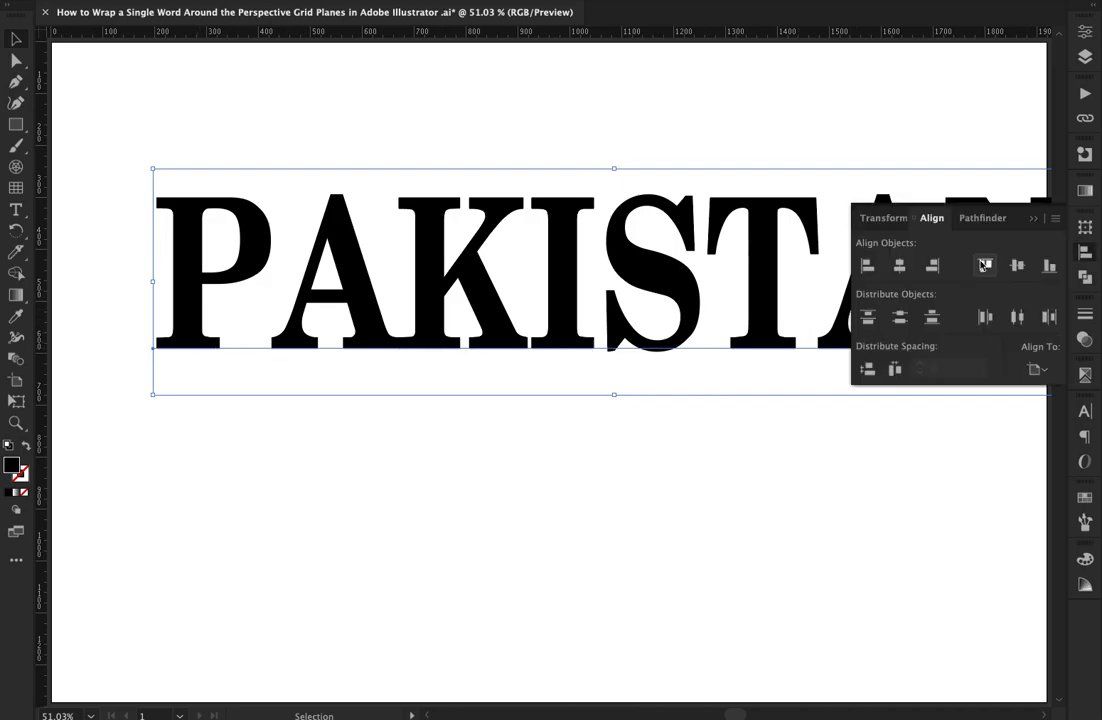
click(899, 265)
click(1022, 267)
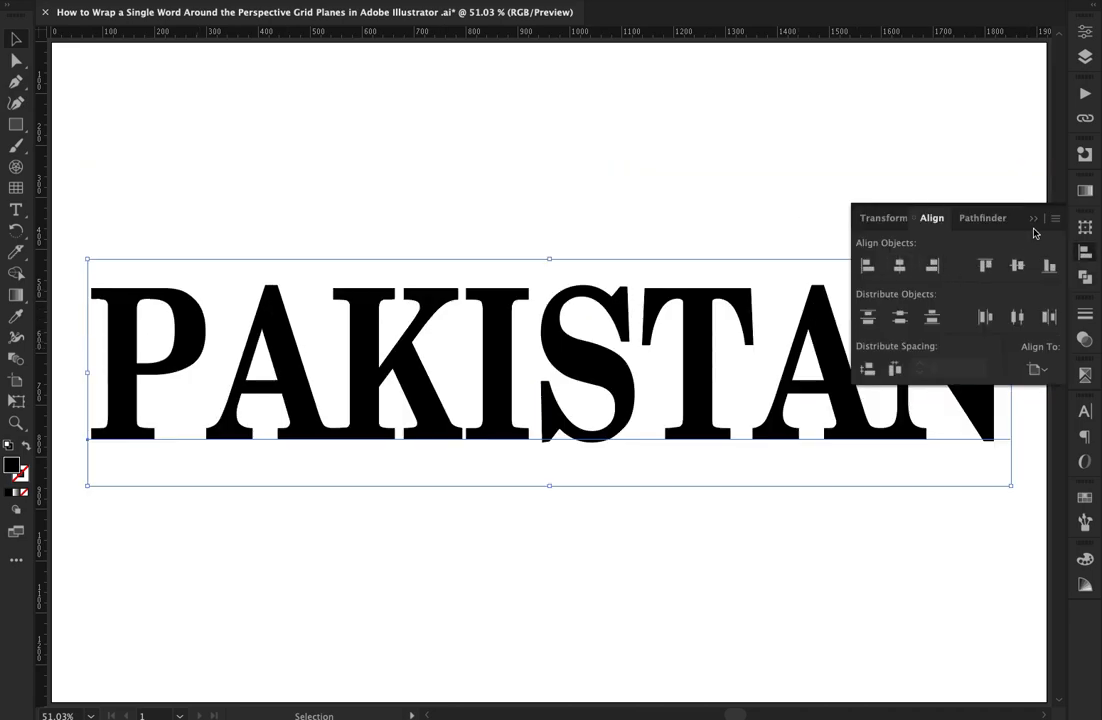
Step: Convert the PAKISTAN text to outlines and select only the outlined letter I with Direct Selection
right_click(554, 286)
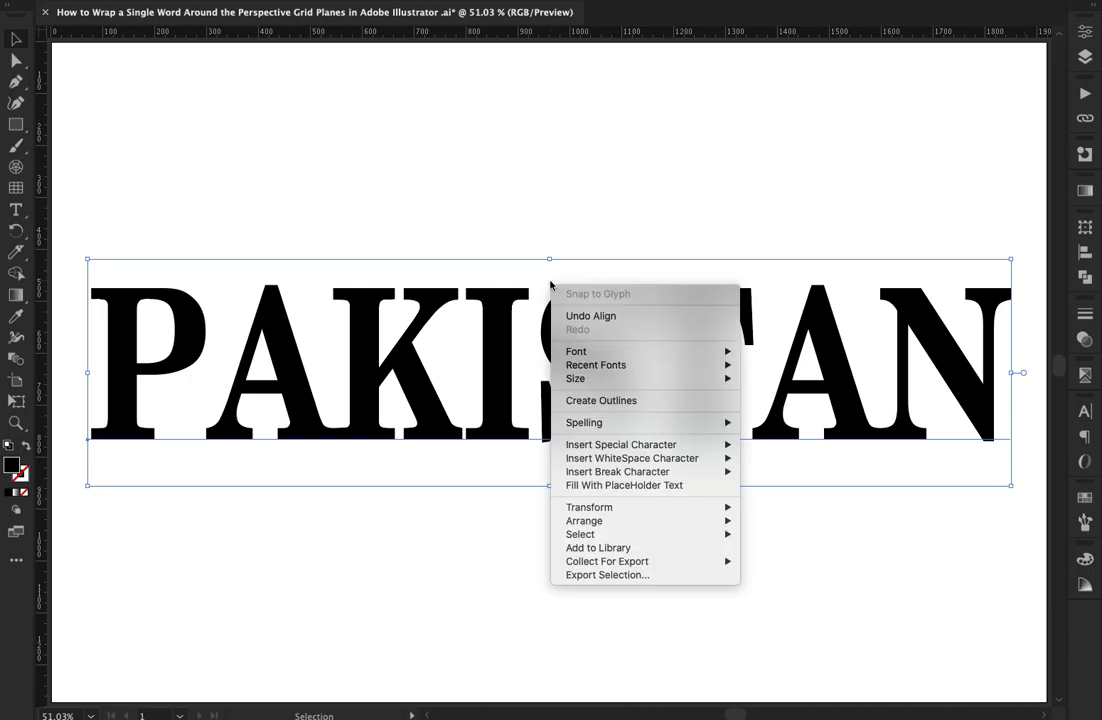
click(667, 402)
key(a)
click(535, 261)
key(a)
key(super+space)
drag(489, 341, 750, 359)
click(630, 347)
scroll(625, 305, down, 1)
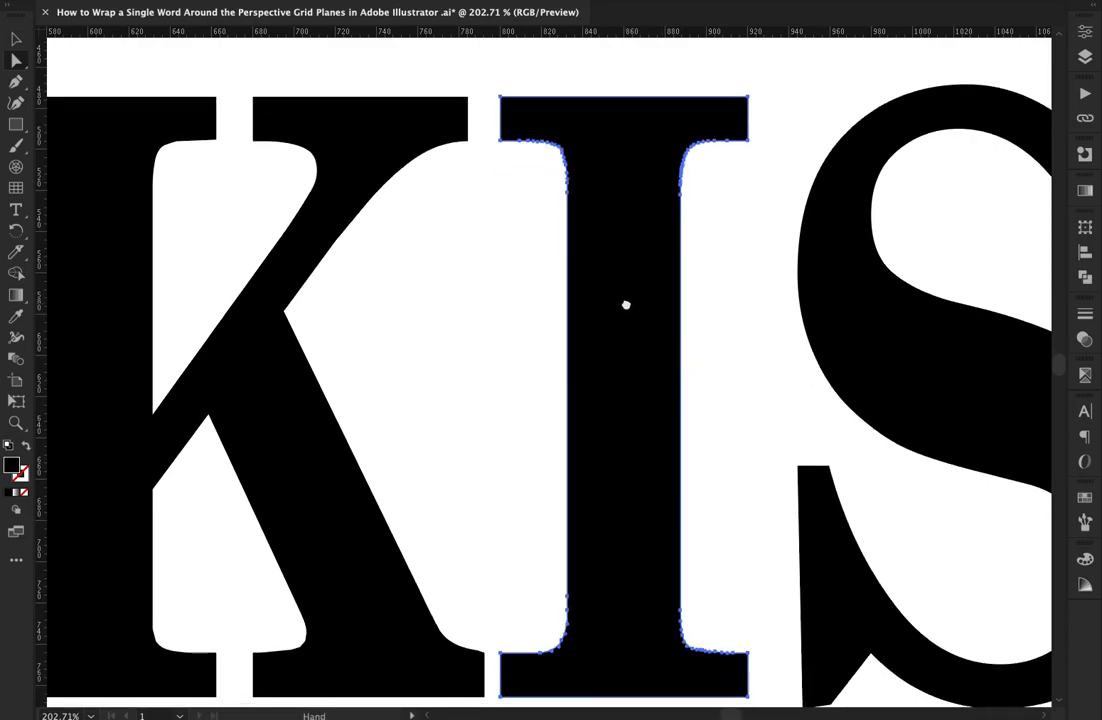
Step: Try to place a vertical guide through the center of the letter I
key(e)
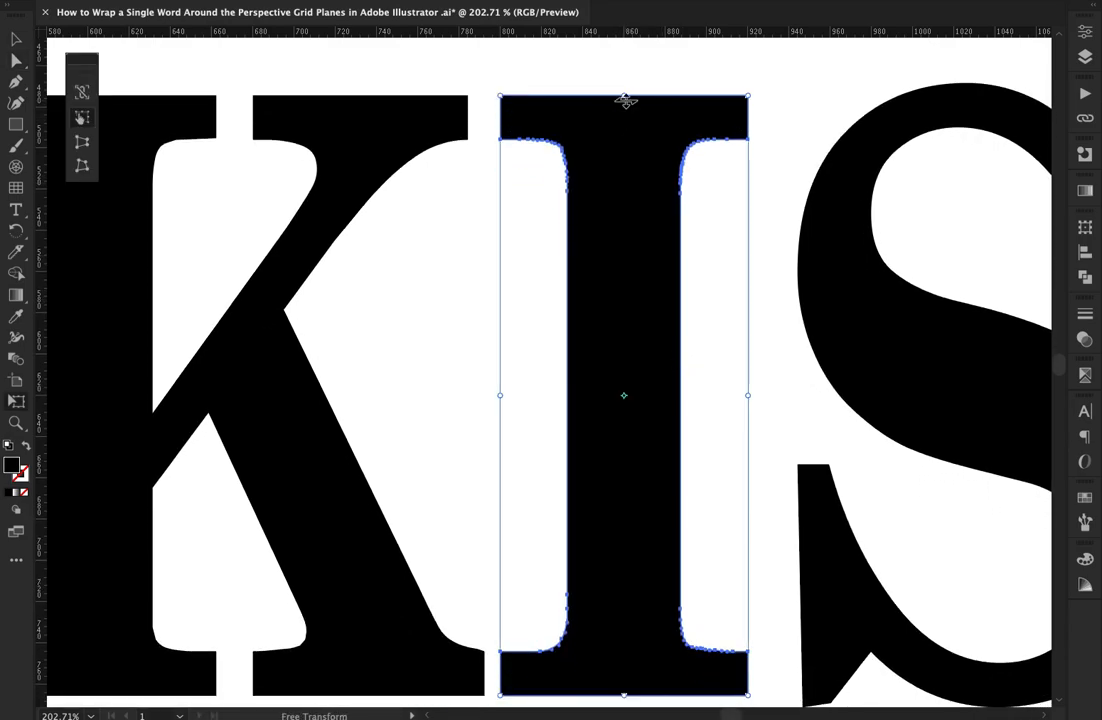
drag(42, 177, 622, 195)
key(ctrl+z)
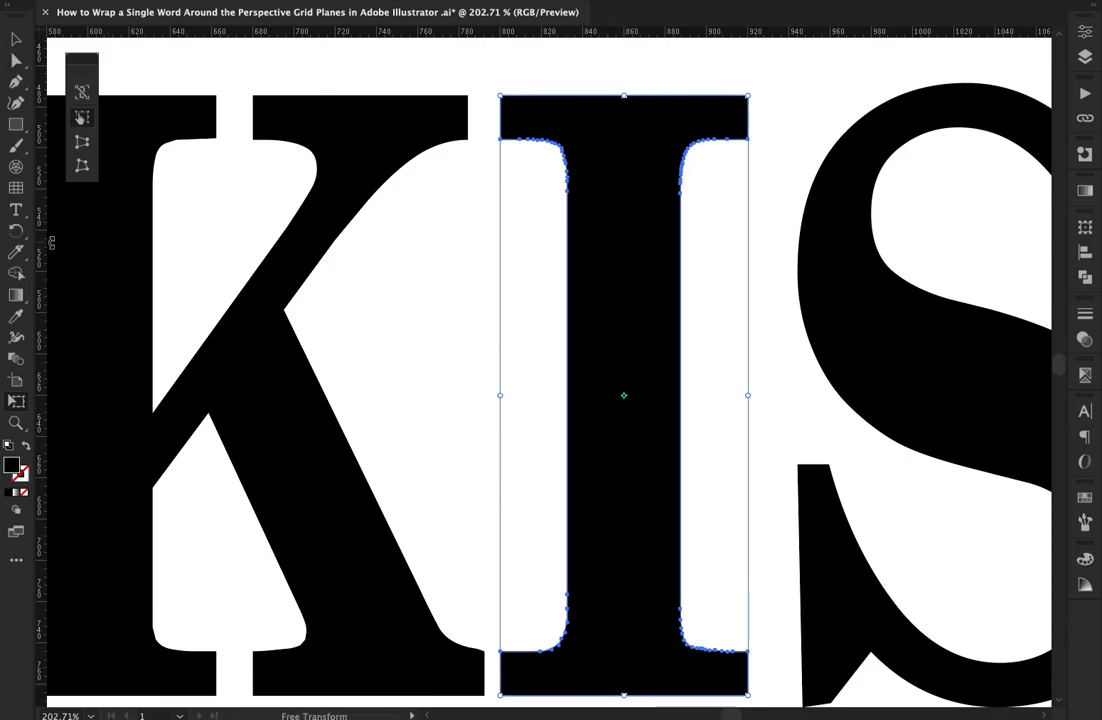
Step: Cut the letter I vertically in half along a center guide with the Knife tool
key(v)
click(18, 254)
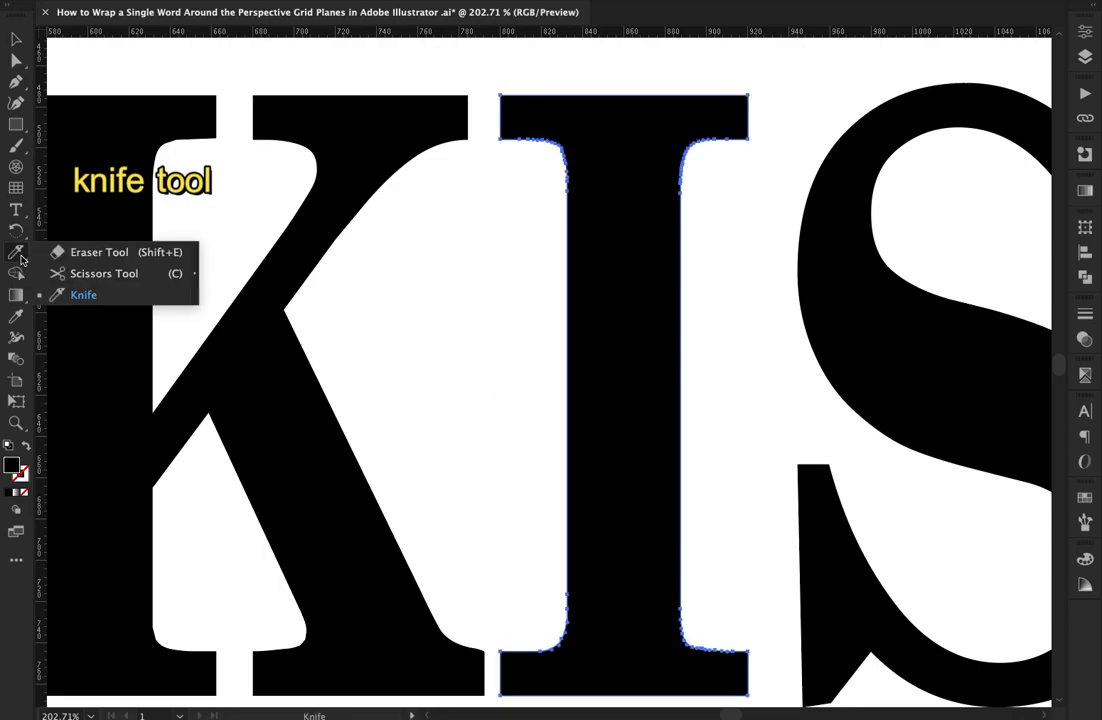
click(111, 297)
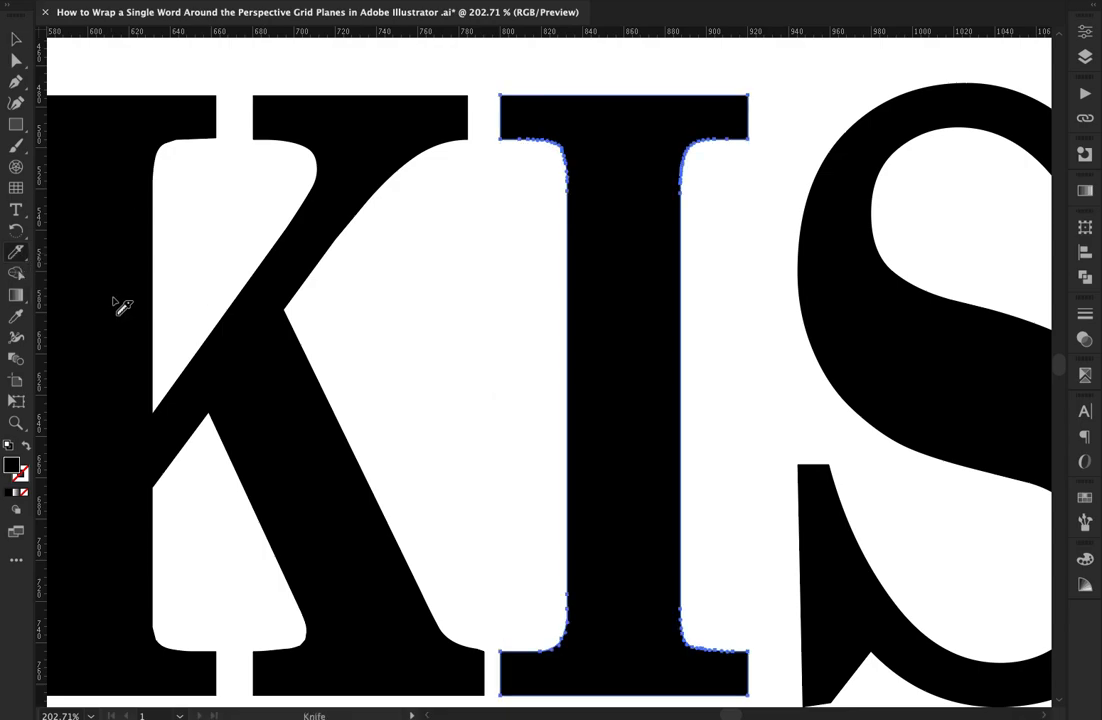
key(ctrl+semicolon)
scroll(613, 150, right, 1)
drag(603, 100, 597, 674)
key(v)
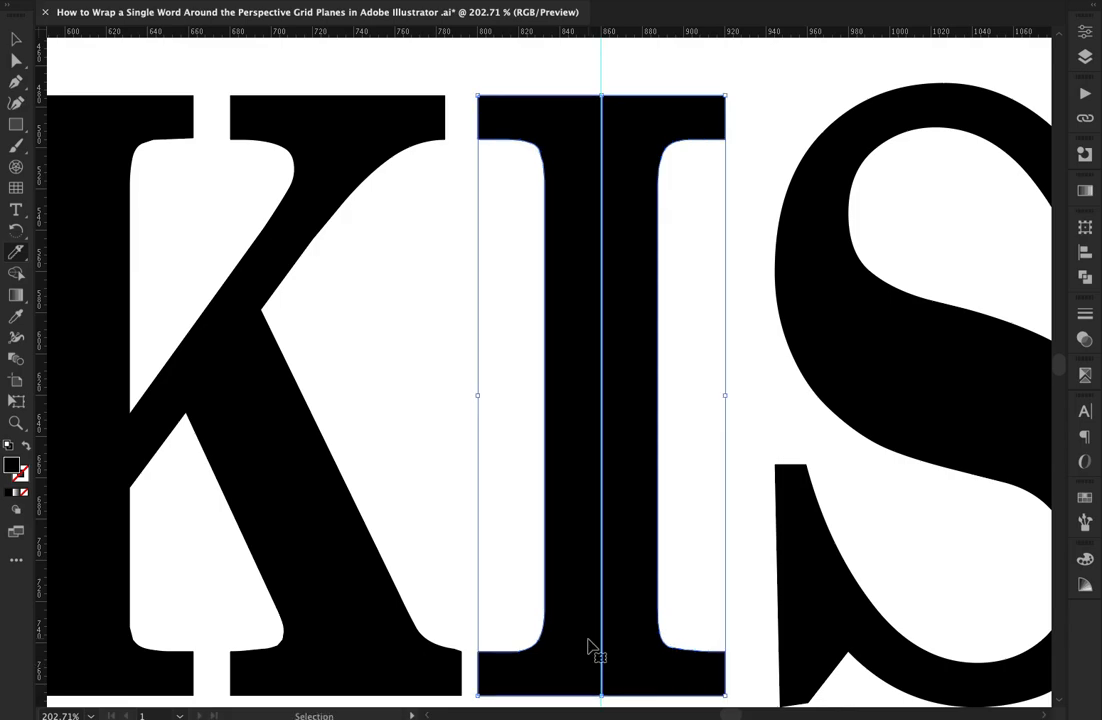
Step: Test the cut by moving the left half of the I, and undo the move
click(478, 593)
key(a)
alt+click(550, 583)
drag(553, 579, 517, 475)
key(super+z)
click(507, 549)
key(super+z)
click(502, 469)
Step: Ungroup the outlined PAKISTAN lettering and deselect it
scroll(502, 469, down, 8)
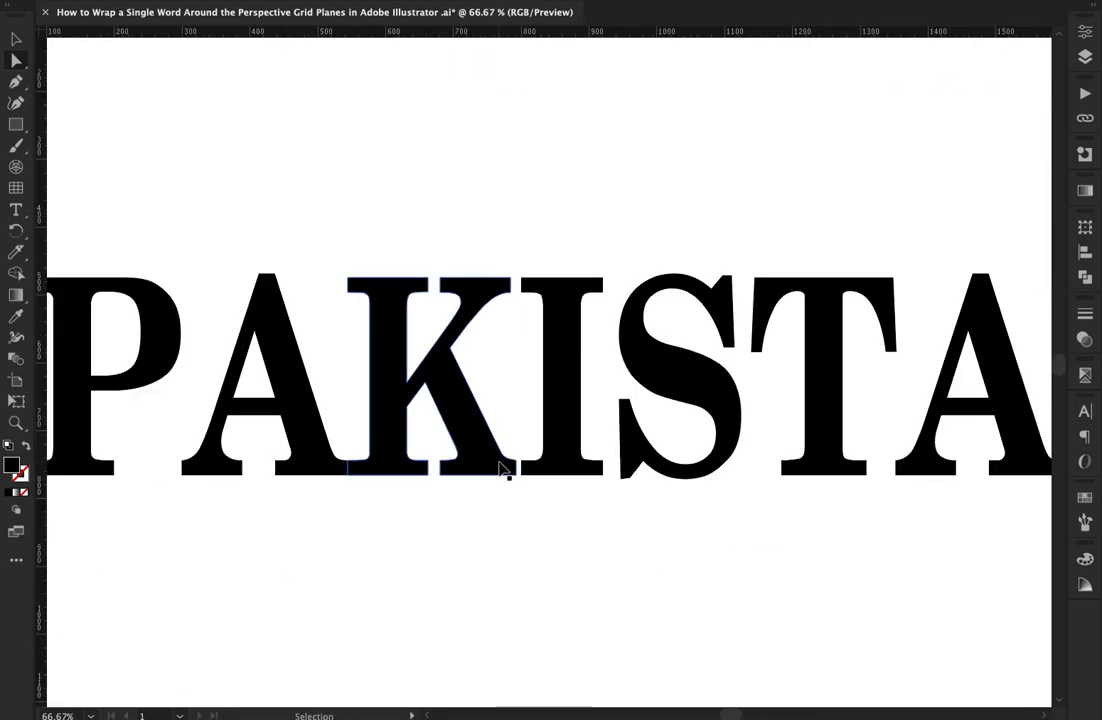
key(v)
click(509, 393)
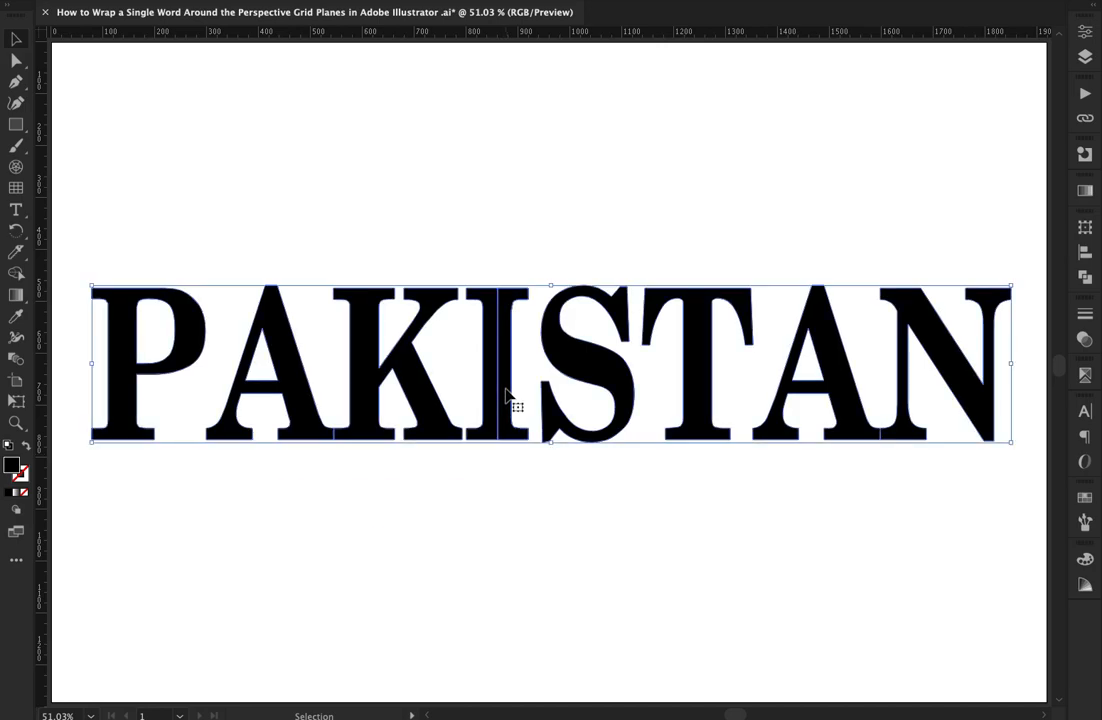
right_click(505, 390)
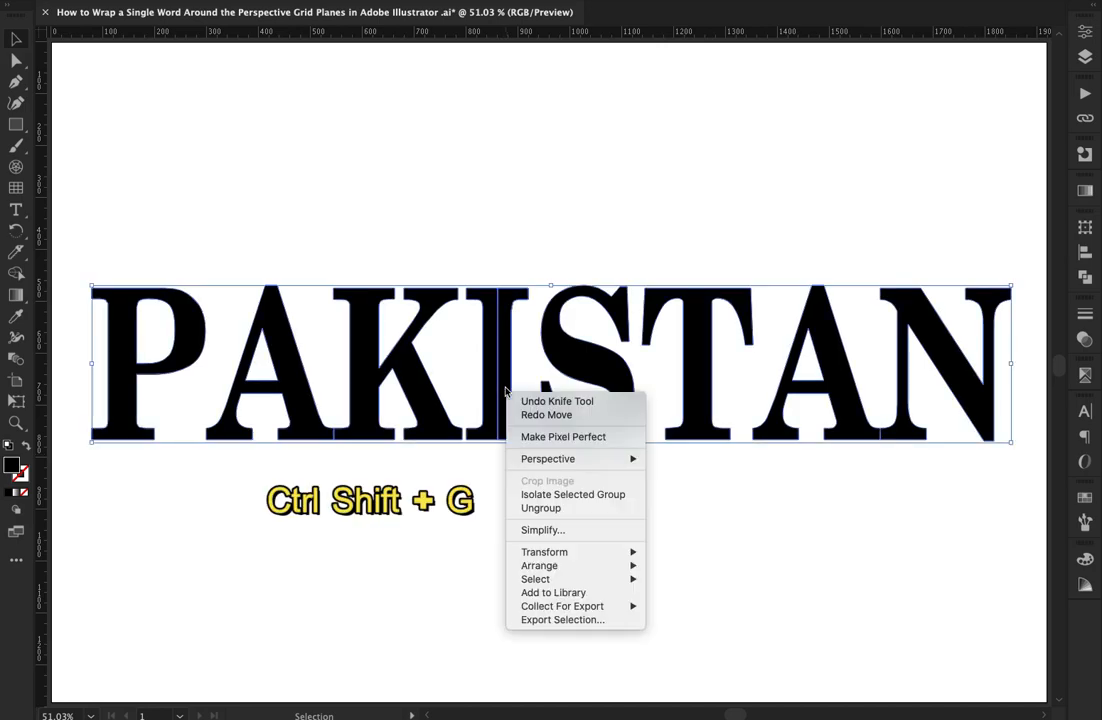
click(589, 511)
click(573, 527)
Step: Group the letters P, A and K with the left half of the I
drag(92, 254, 490, 480)
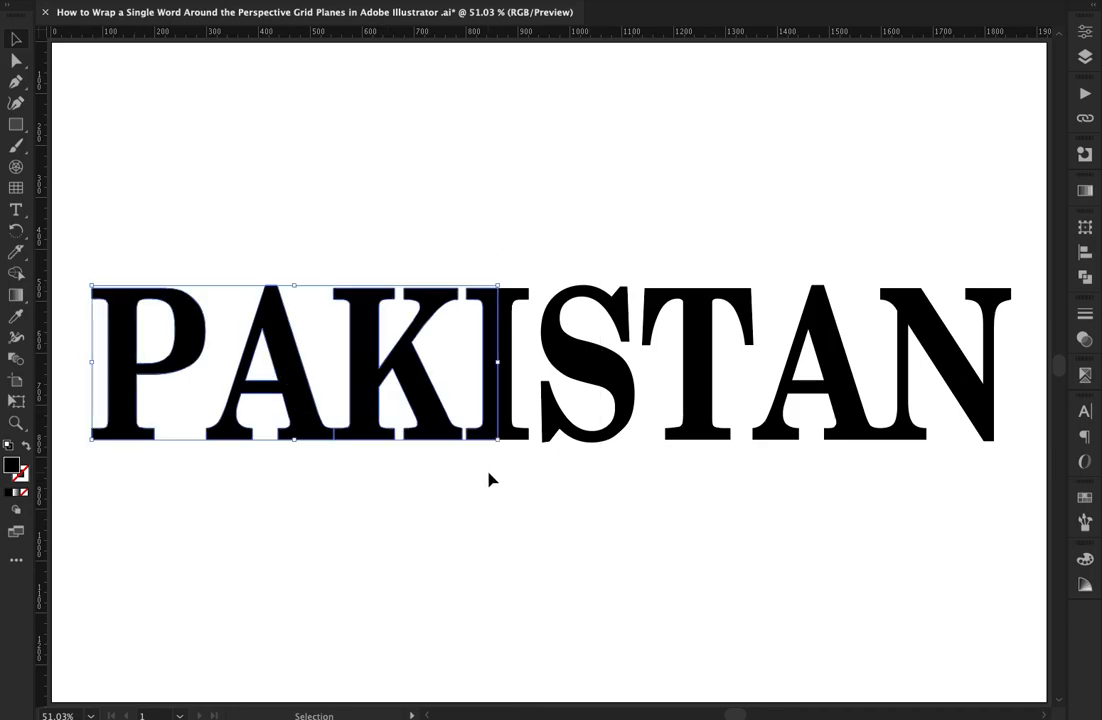
right_click(445, 425)
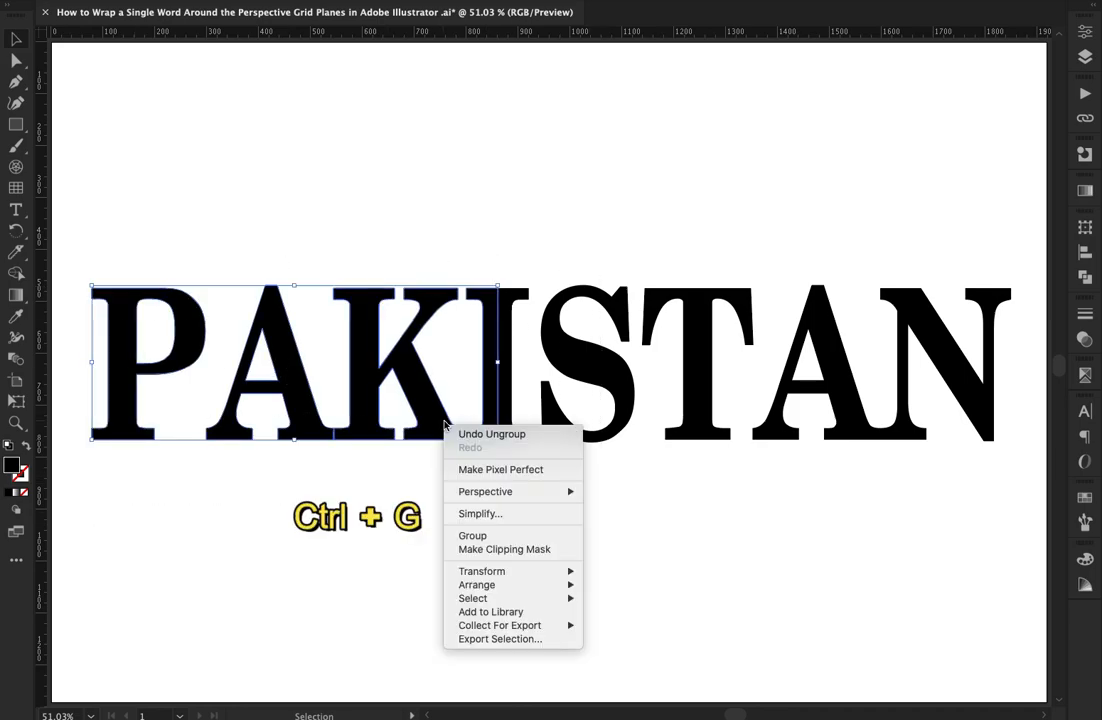
click(495, 537)
click(517, 266)
Step: Group the right half of the I with the letters S, T, A and N
drag(514, 322, 1008, 510)
right_click(549, 393)
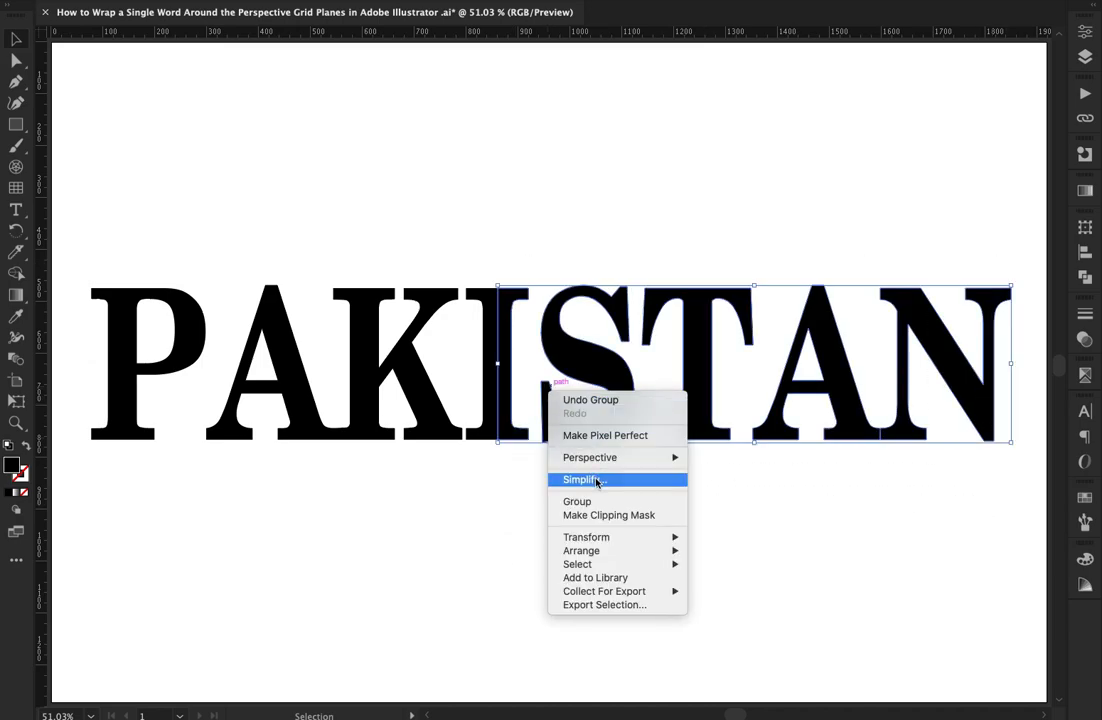
click(618, 505)
click(563, 456)
Step: Try moving each of the two letter groups separately and undo both moves
drag(560, 434, 562, 355)
key(super+z)
key(v)
drag(458, 428, 445, 337)
key(super+z)
click(395, 247)
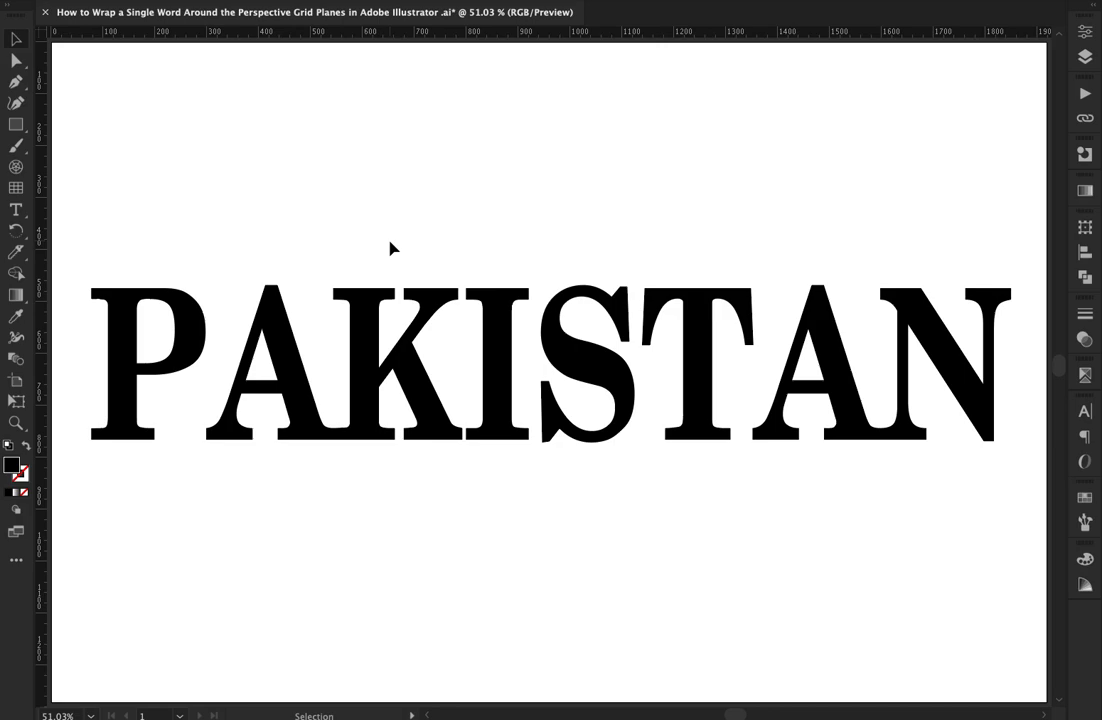
Step: Show the perspective grid, enlarge its grid cells and raise its horizon level
key(shift+p)
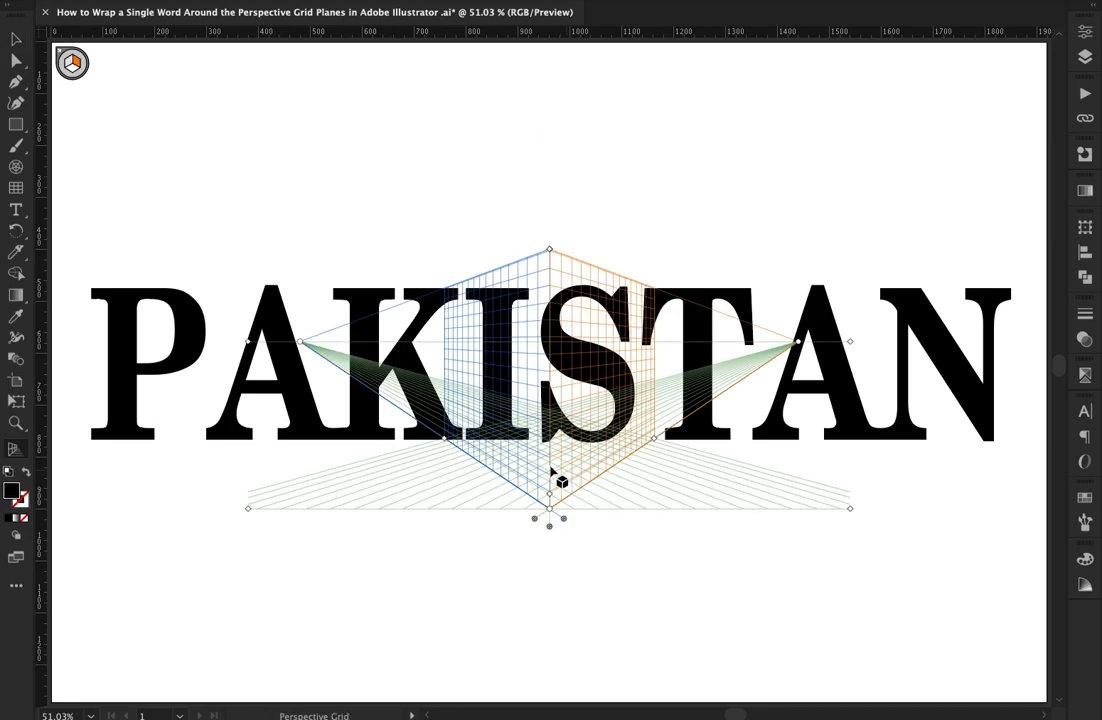
drag(549, 493, 548, 454)
drag(852, 343, 840, 307)
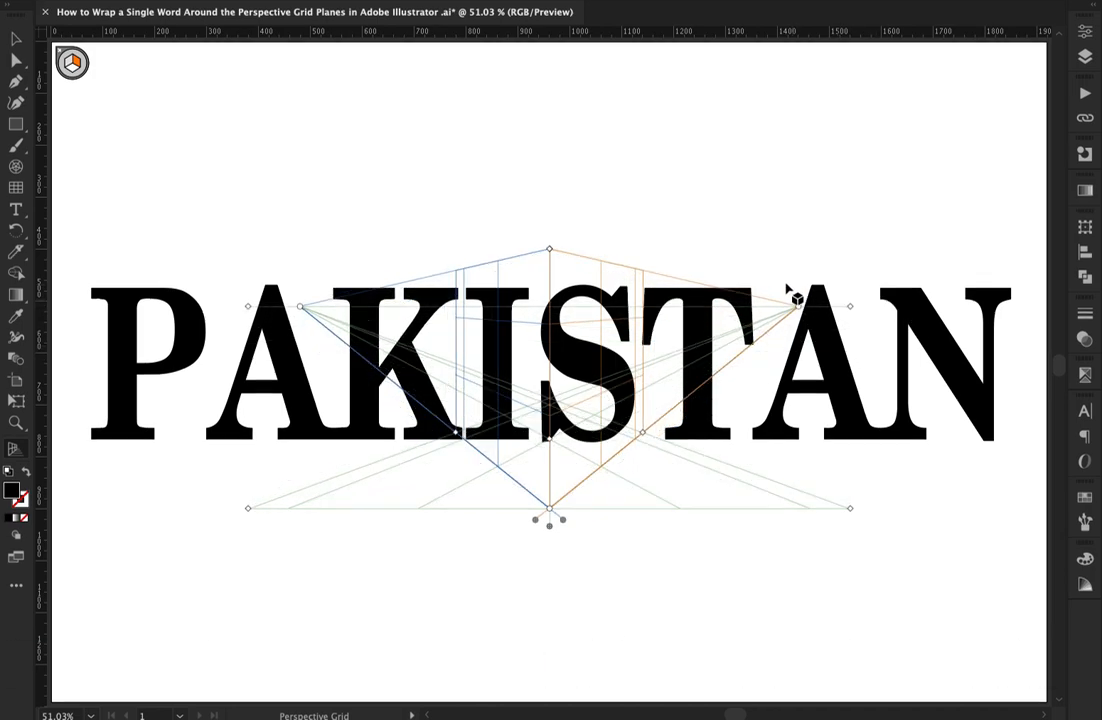
Step: Place the left letter group on the left grid plane, fitted so the cut I meets the central vertical edge
key(v)
click(270, 290)
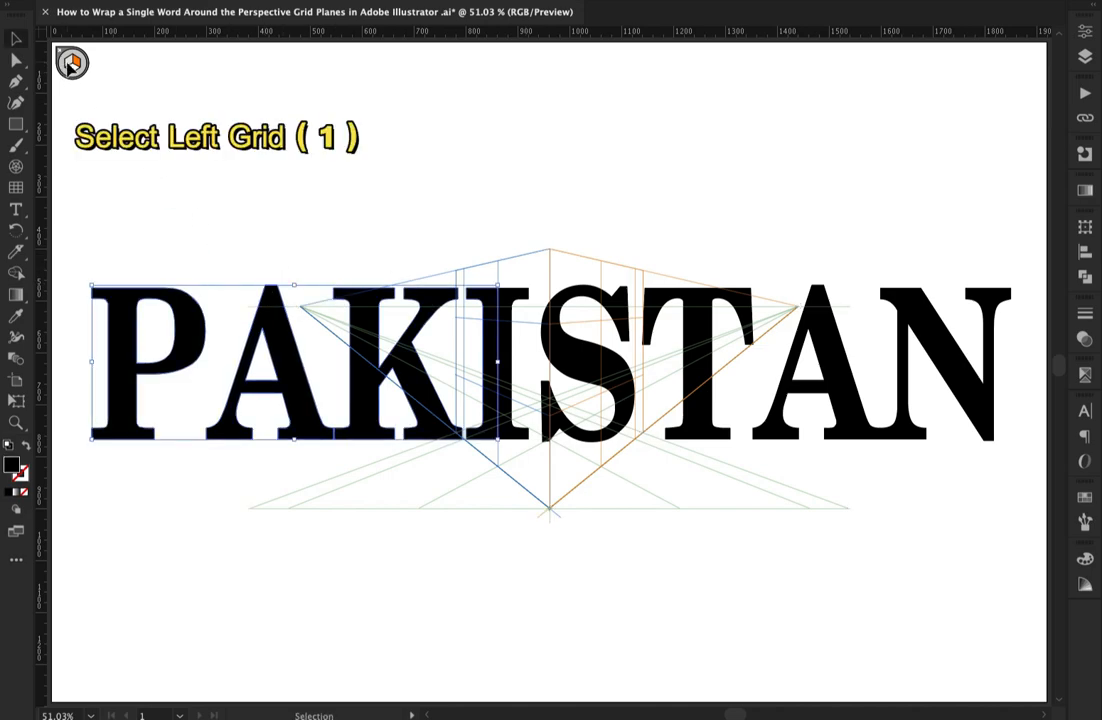
click(66, 63)
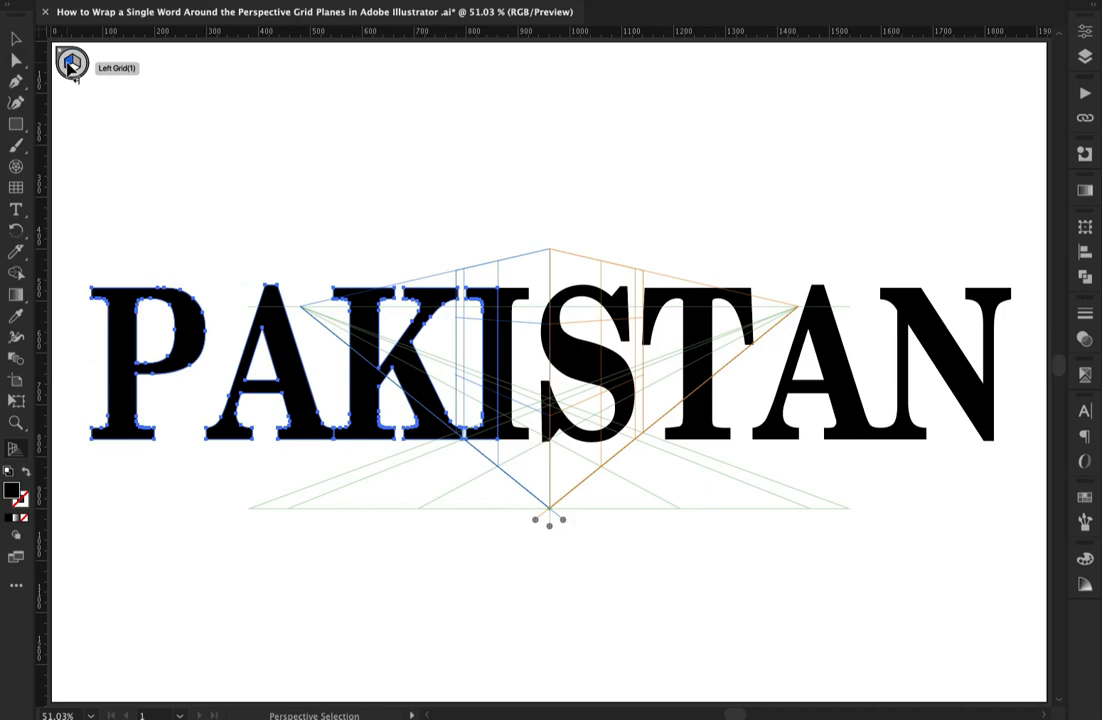
key(shift+p)
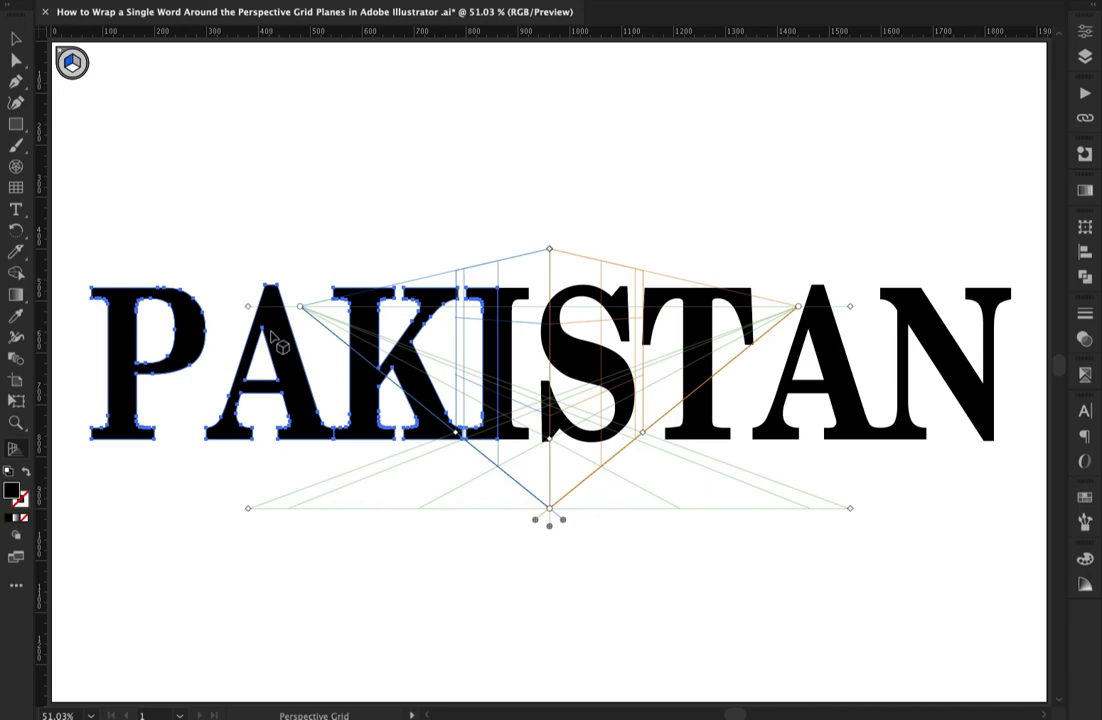
key(shift+v)
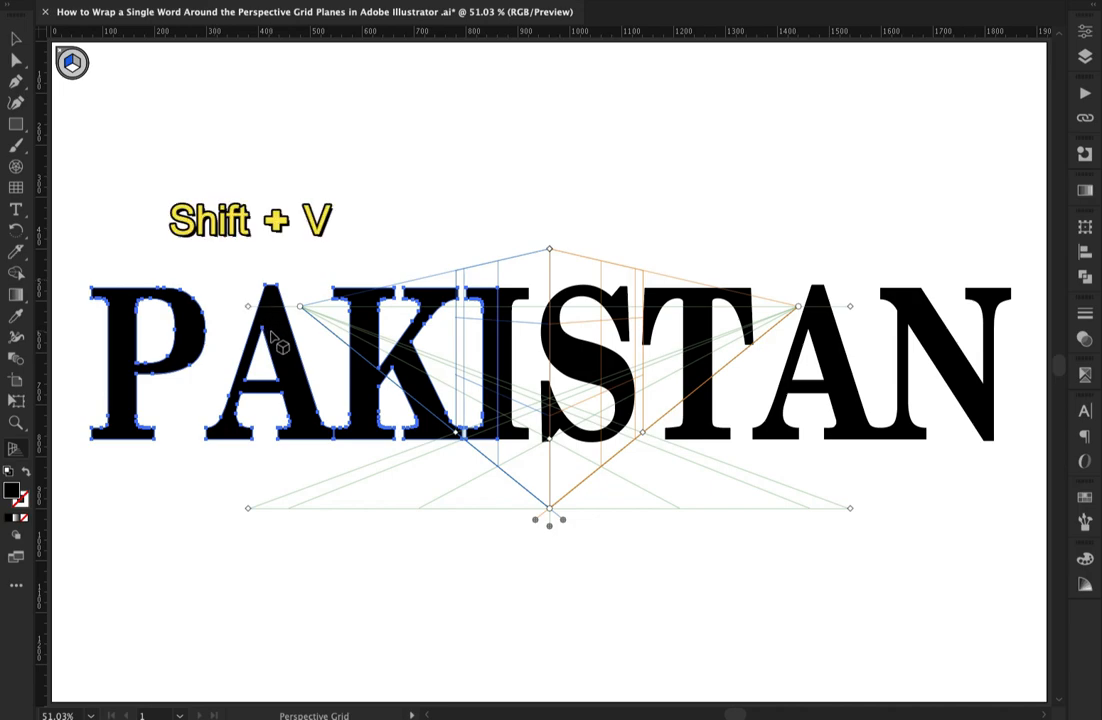
drag(275, 340, 379, 294)
key(v)
super+click(385, 199)
Step: Place the right letter group on the right grid plane, fitted so its half I meets the central vertical edge
key(v)
click(819, 295)
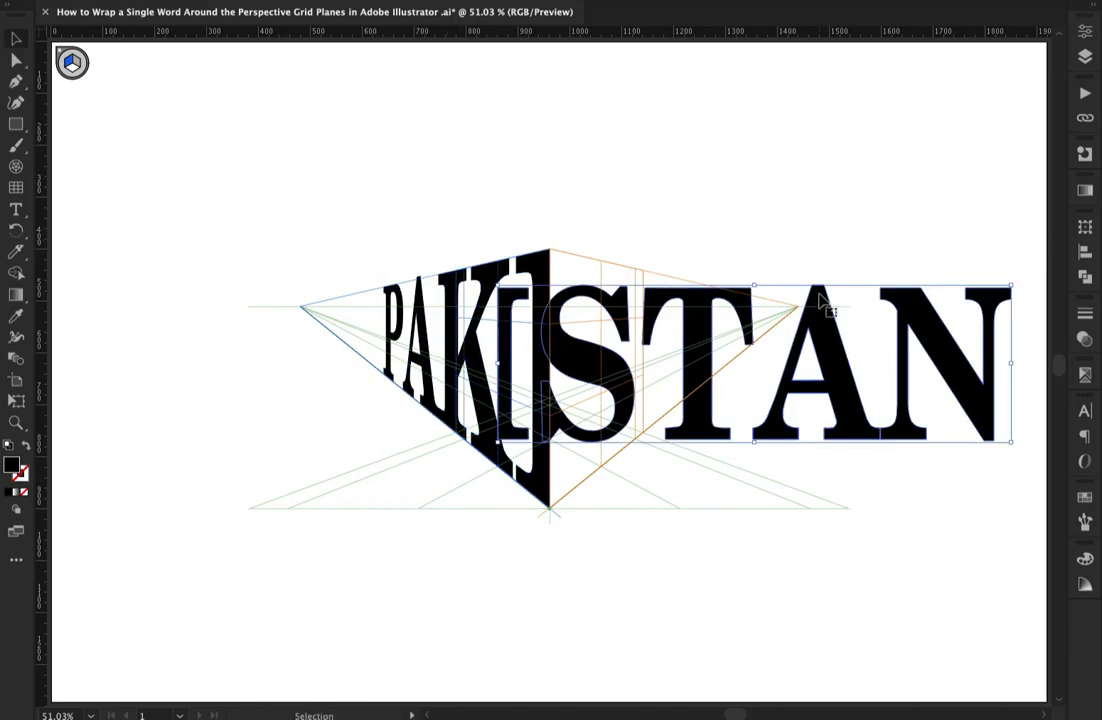
click(76, 64)
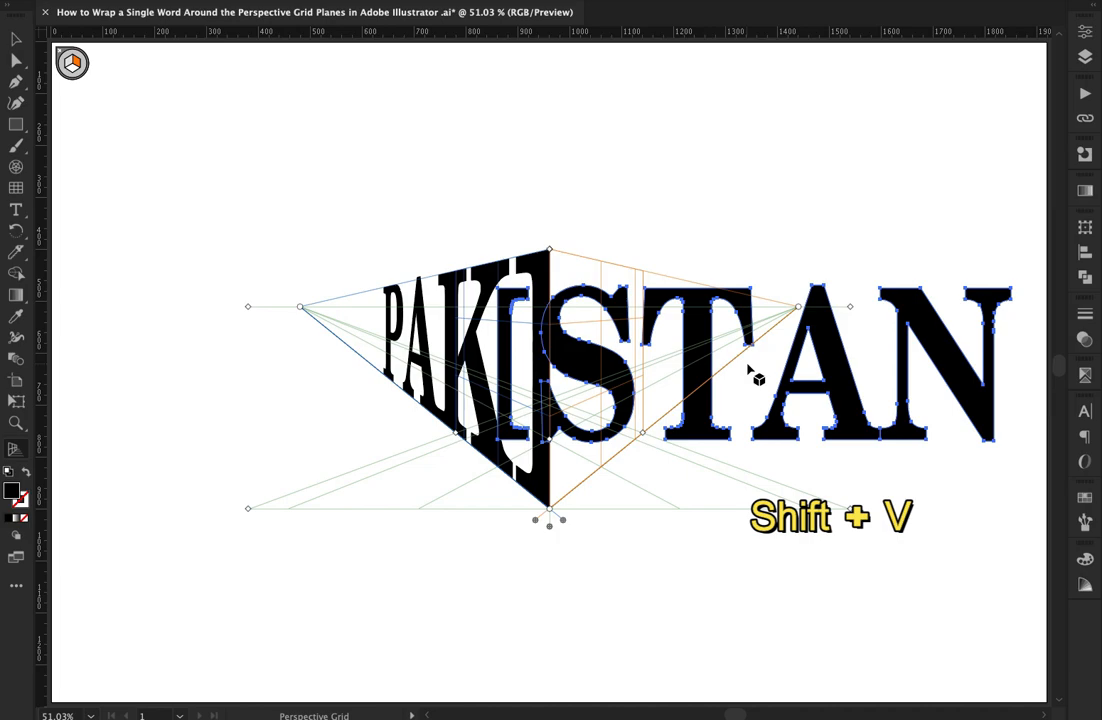
drag(785, 376, 664, 414)
drag(701, 330, 761, 306)
drag(566, 276, 600, 290)
drag(560, 533, 743, 559)
click(625, 563)
Step: Stretch the right letter group vertically so its half of the I lines up with the left half at the central edge
key(v)
drag(550, 495, 550, 512)
click(469, 541)
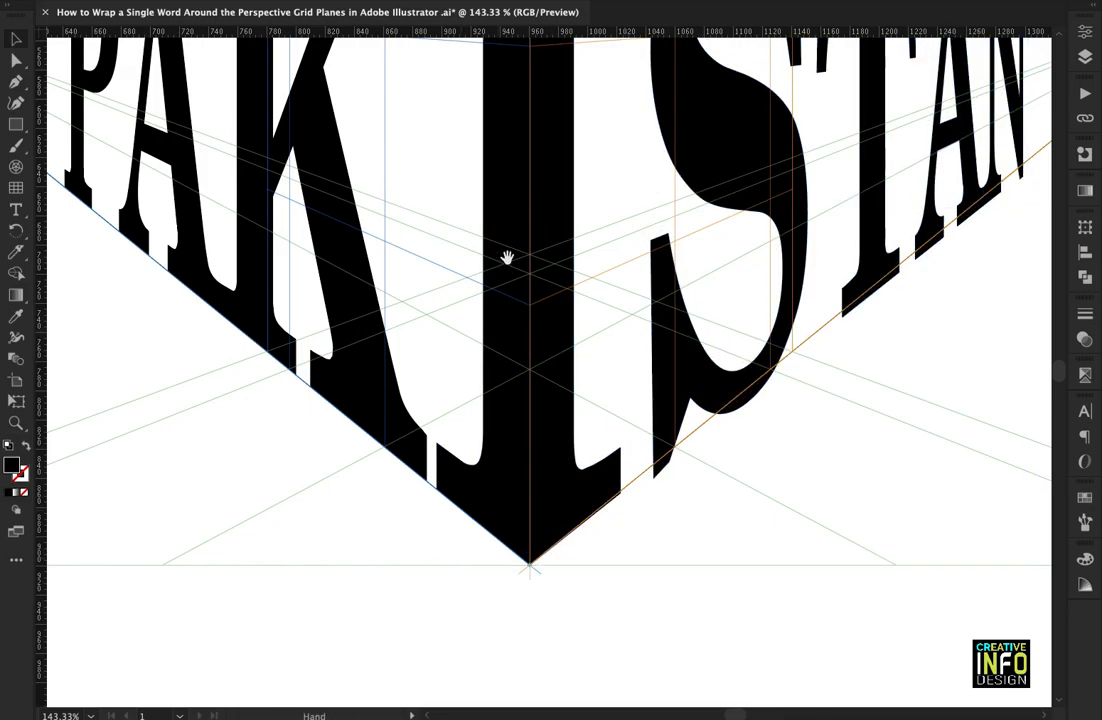
drag(508, 256, 514, 454)
drag(527, 142, 526, 294)
click(575, 261)
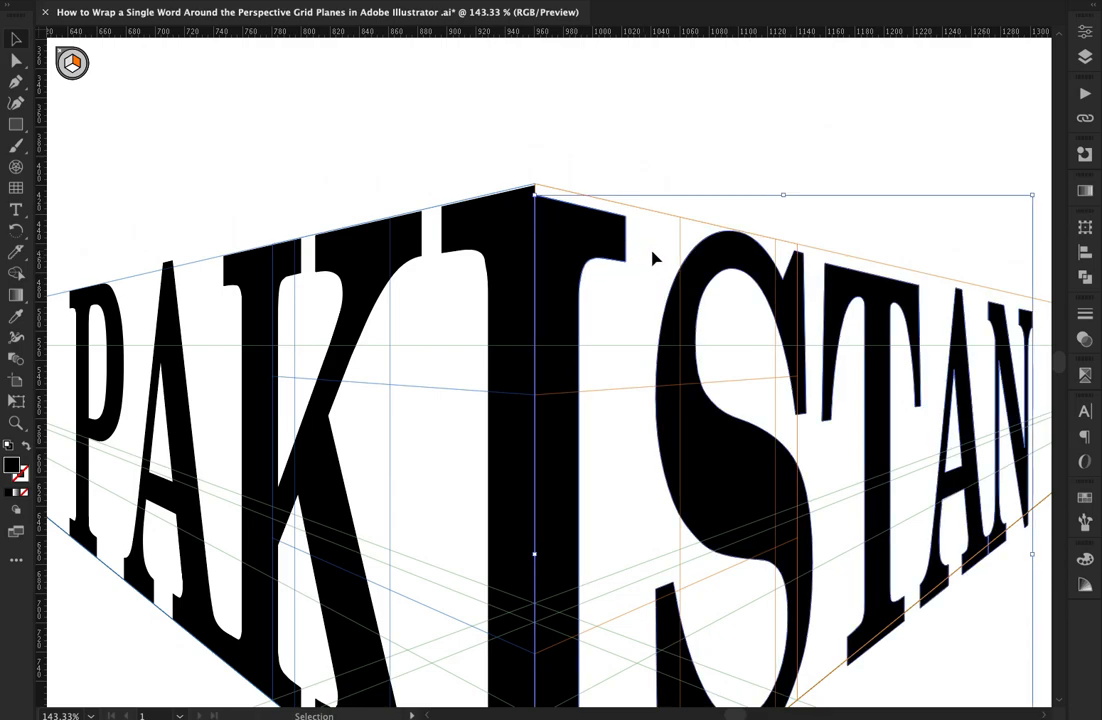
drag(786, 195, 786, 188)
click(555, 138)
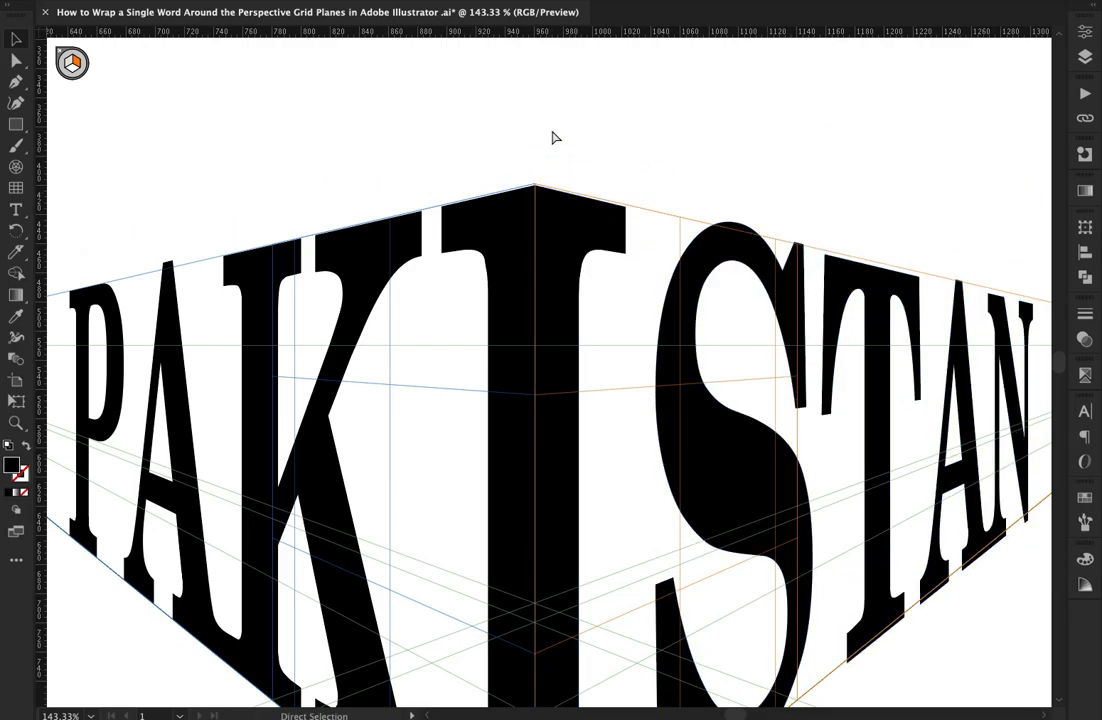
Step: Fill the left letter group with the Sky linear gradient preset and delete its colour stop near 87%
key(super+minus)
key(super+minus)
drag(527, 275, 525, 259)
click(518, 287)
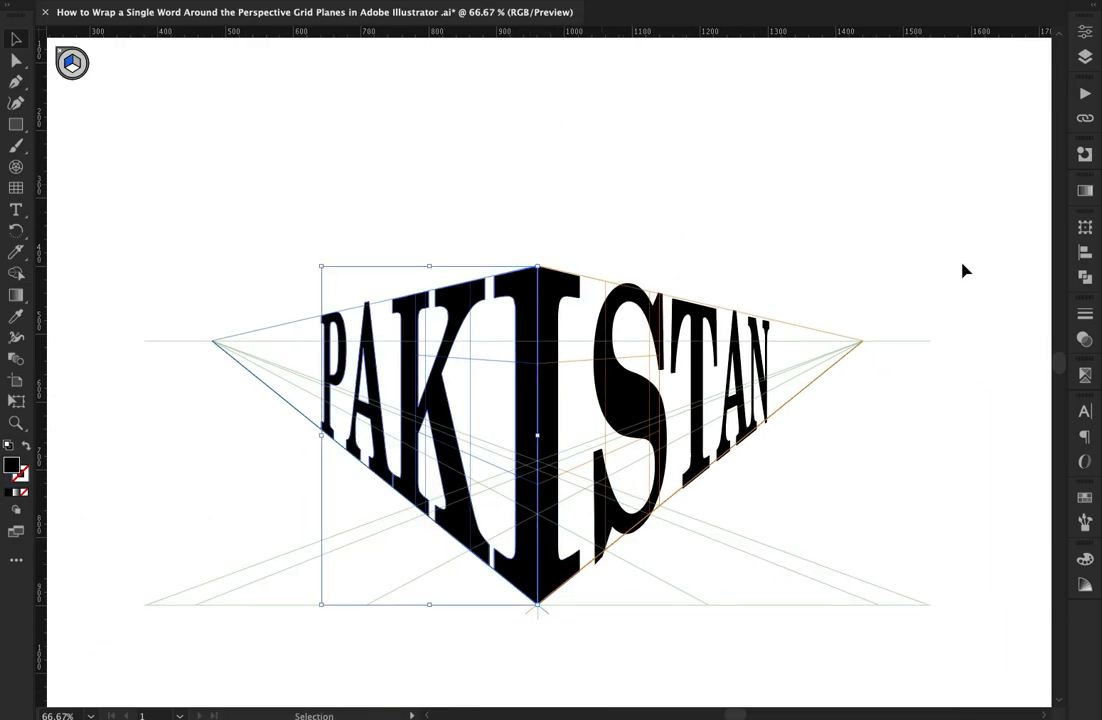
click(1084, 191)
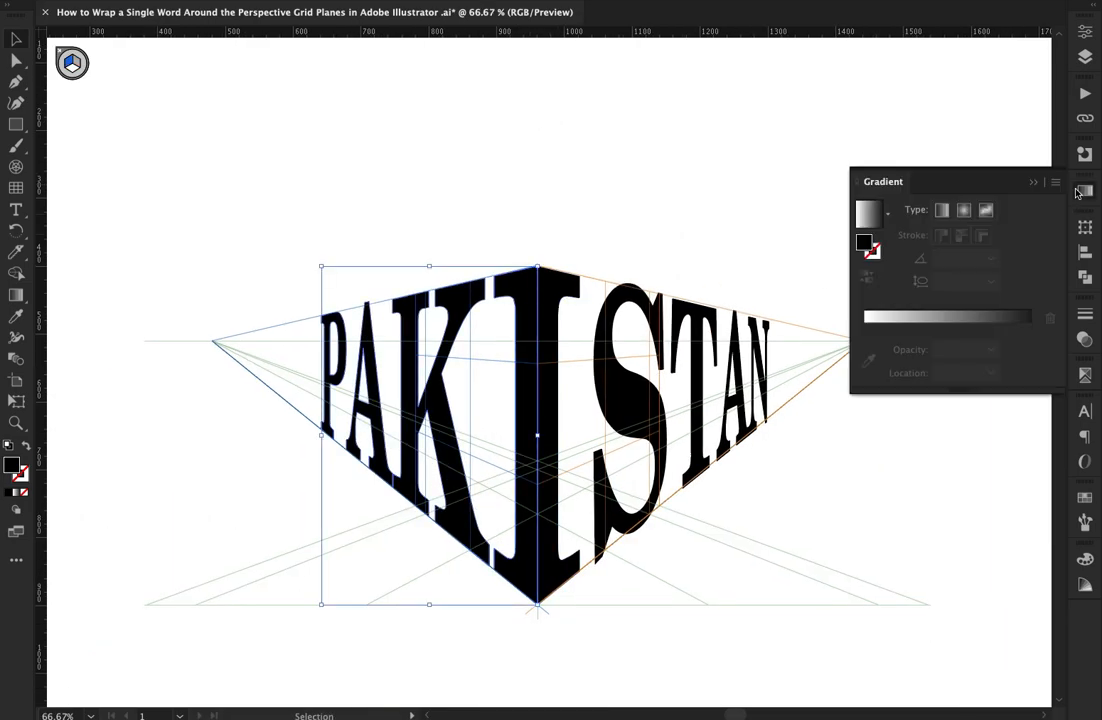
click(1036, 328)
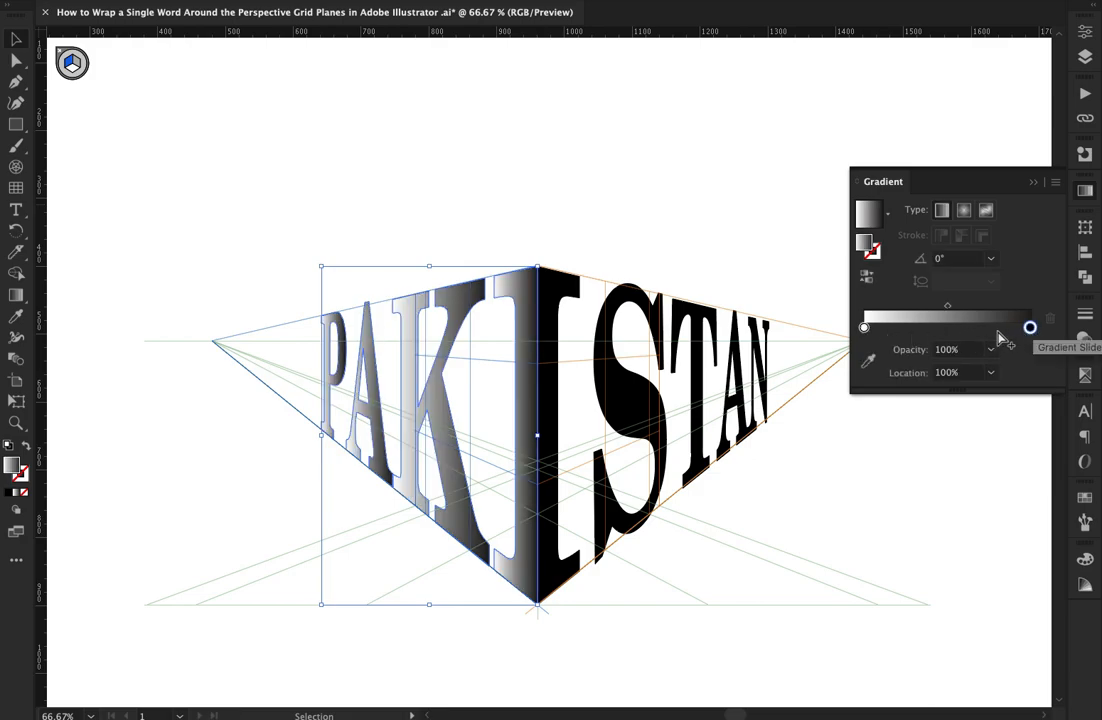
click(888, 216)
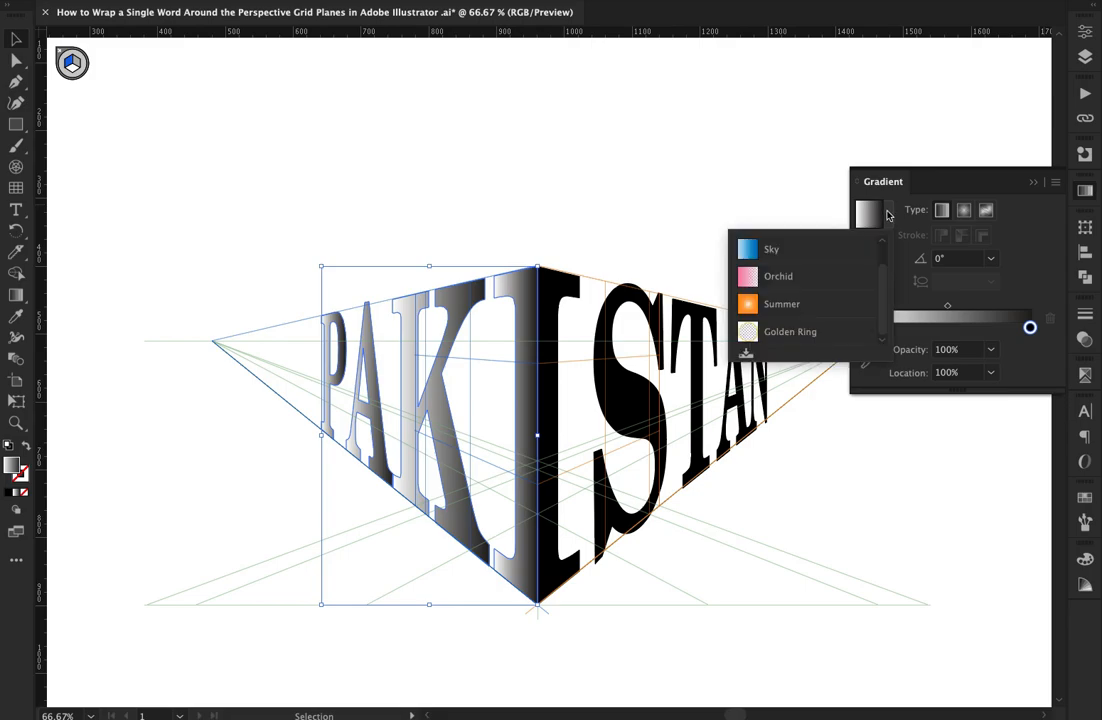
click(768, 252)
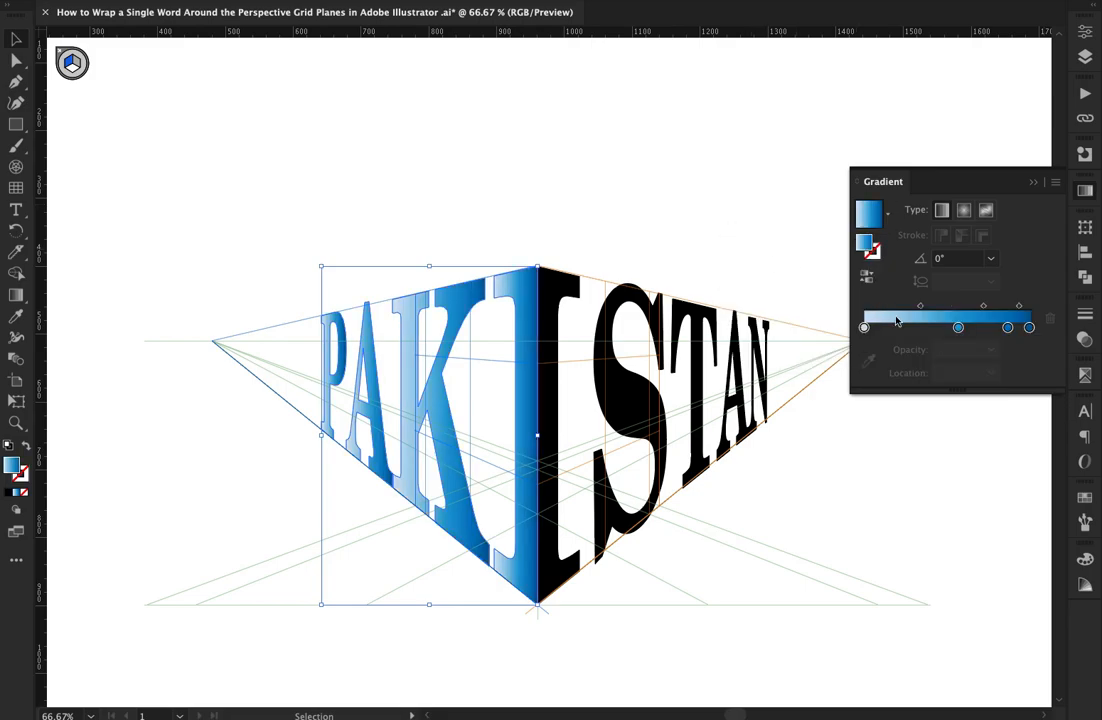
click(1008, 328)
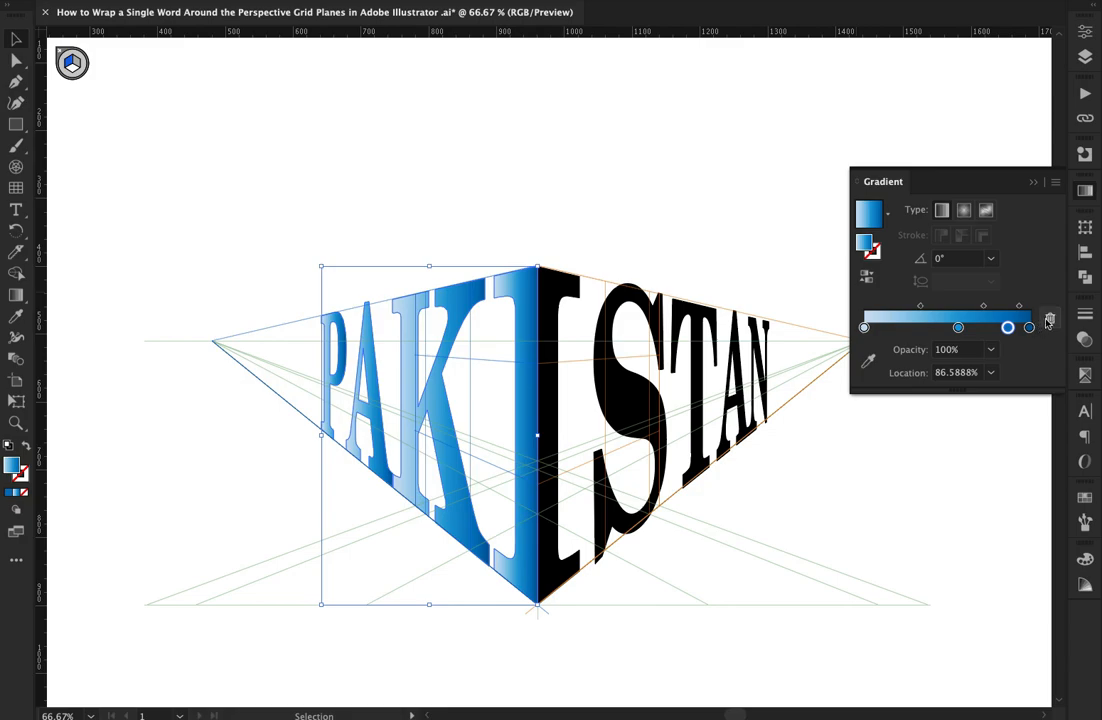
click(1049, 318)
Step: Recolour the left group's gradient with the same brown at both end stops and orange (R=251 G=176 B=59) at the middle stop
double_click(1029, 328)
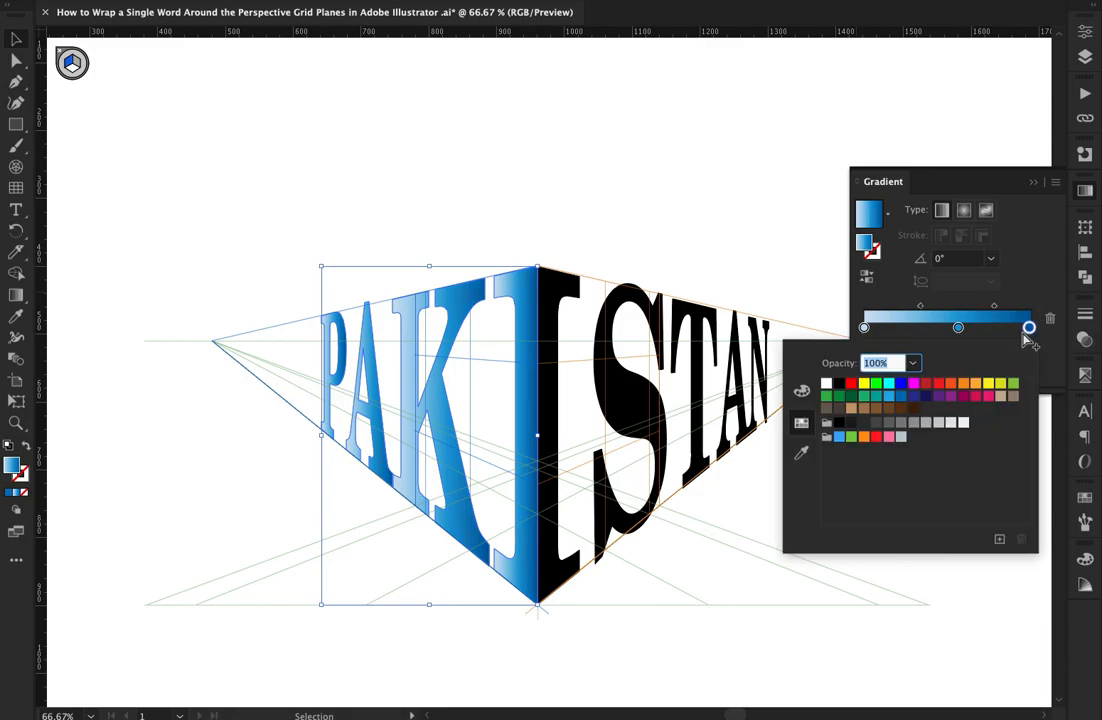
click(876, 408)
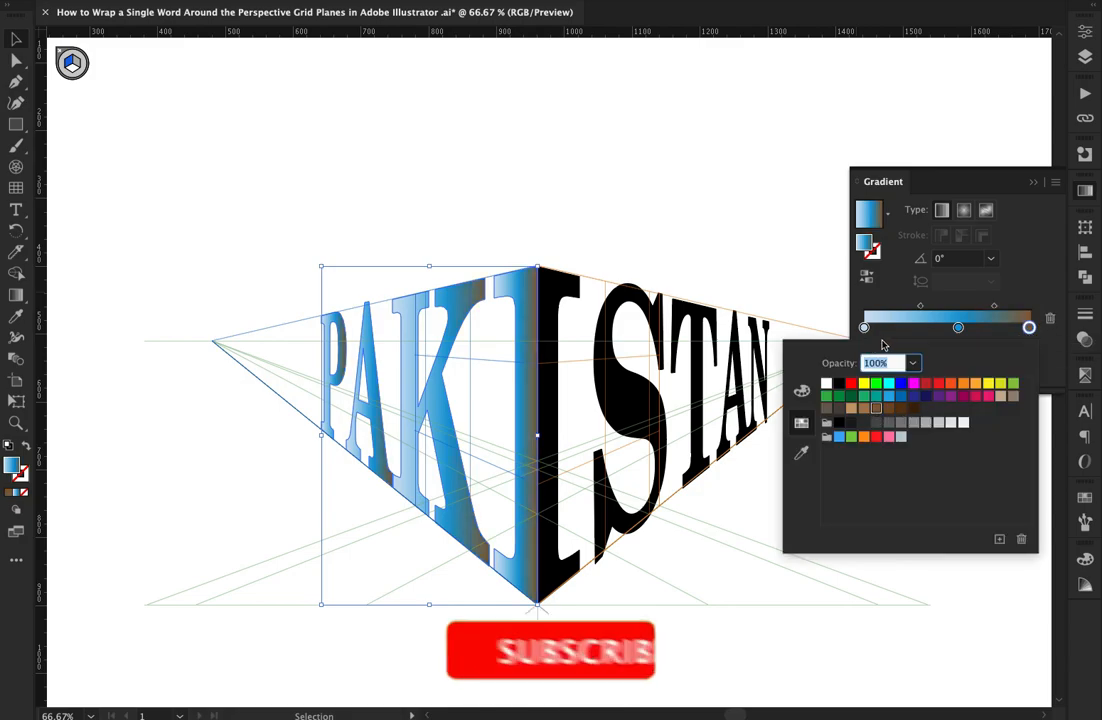
double_click(866, 329)
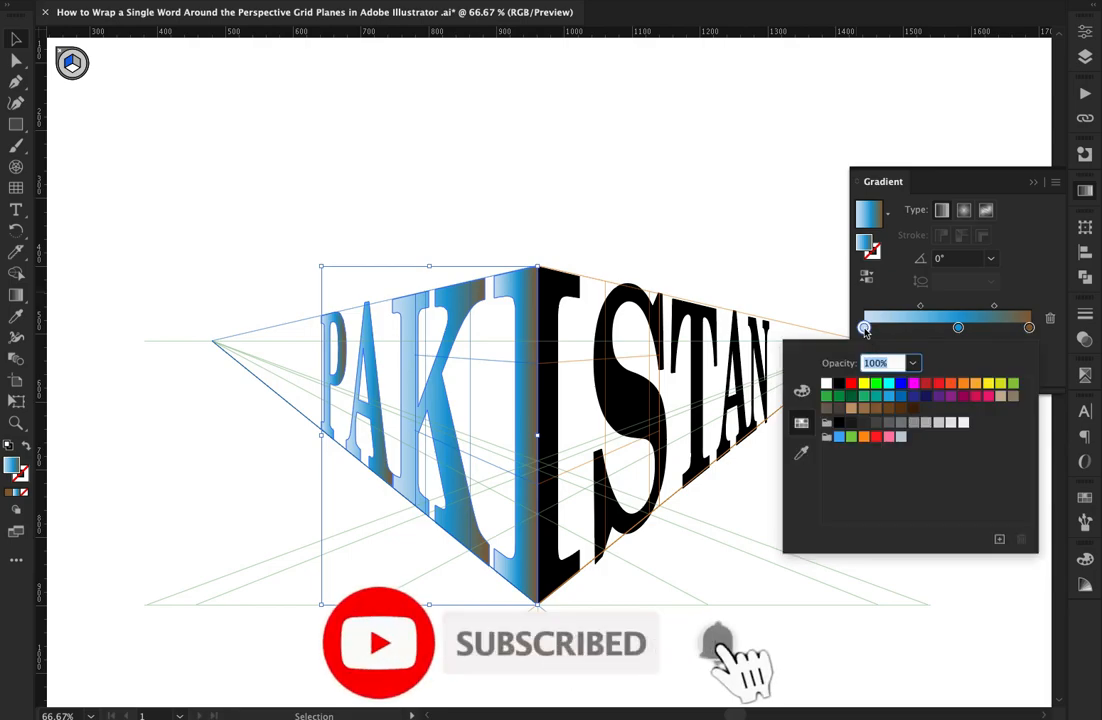
click(878, 410)
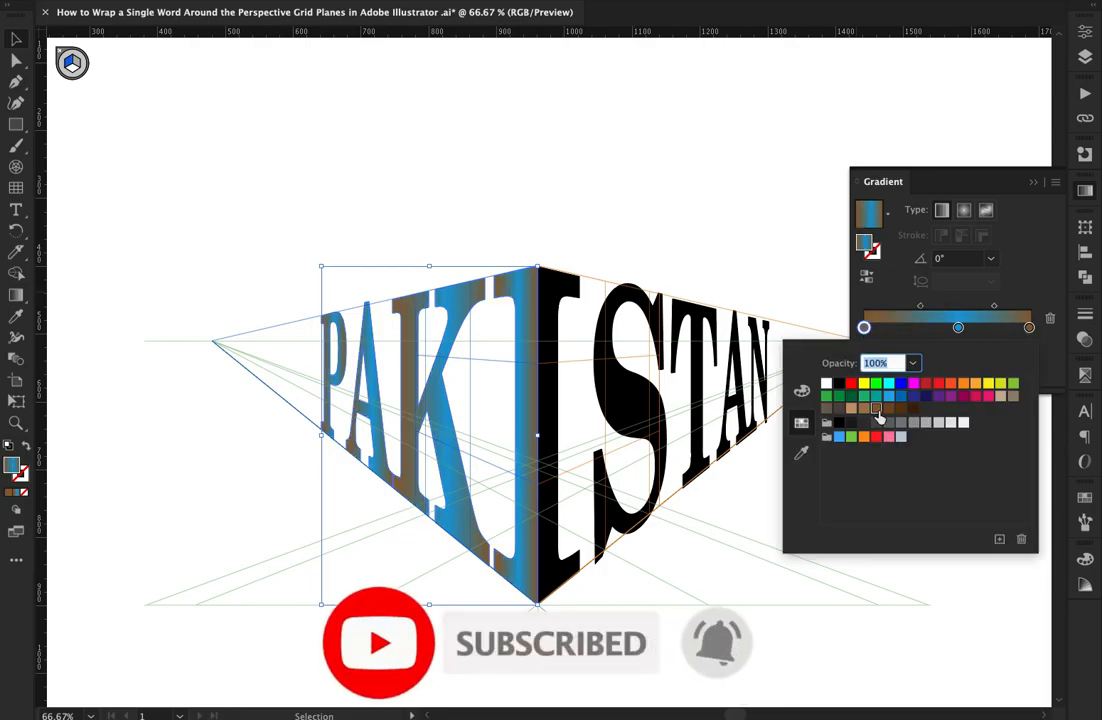
double_click(958, 328)
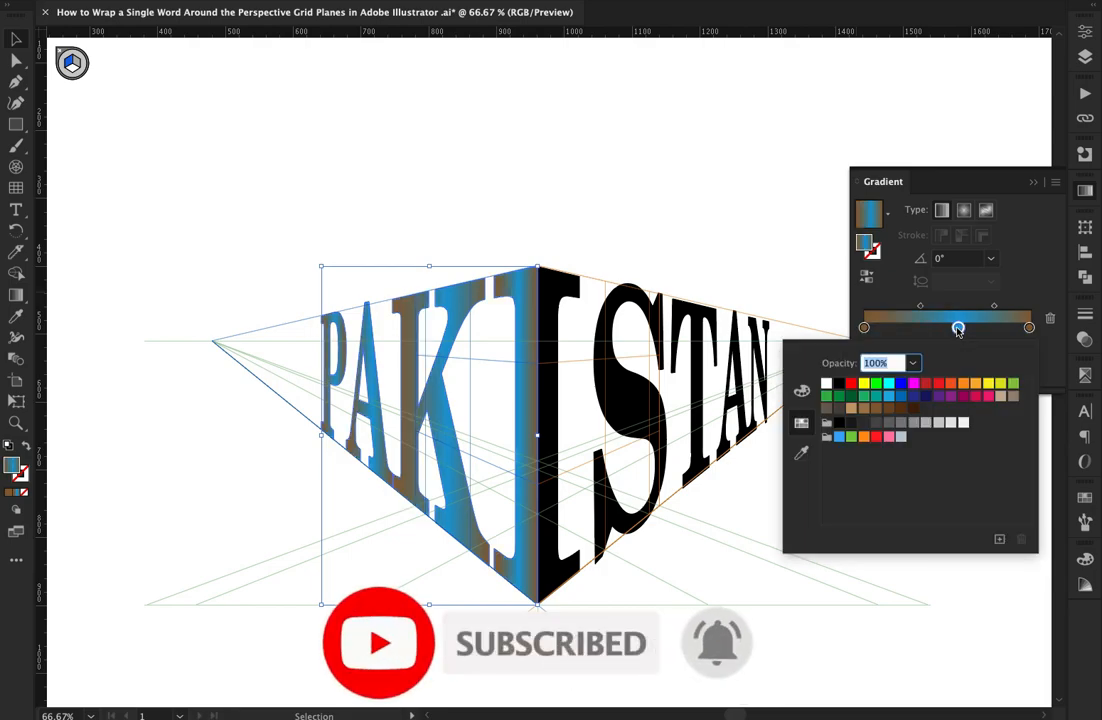
click(975, 385)
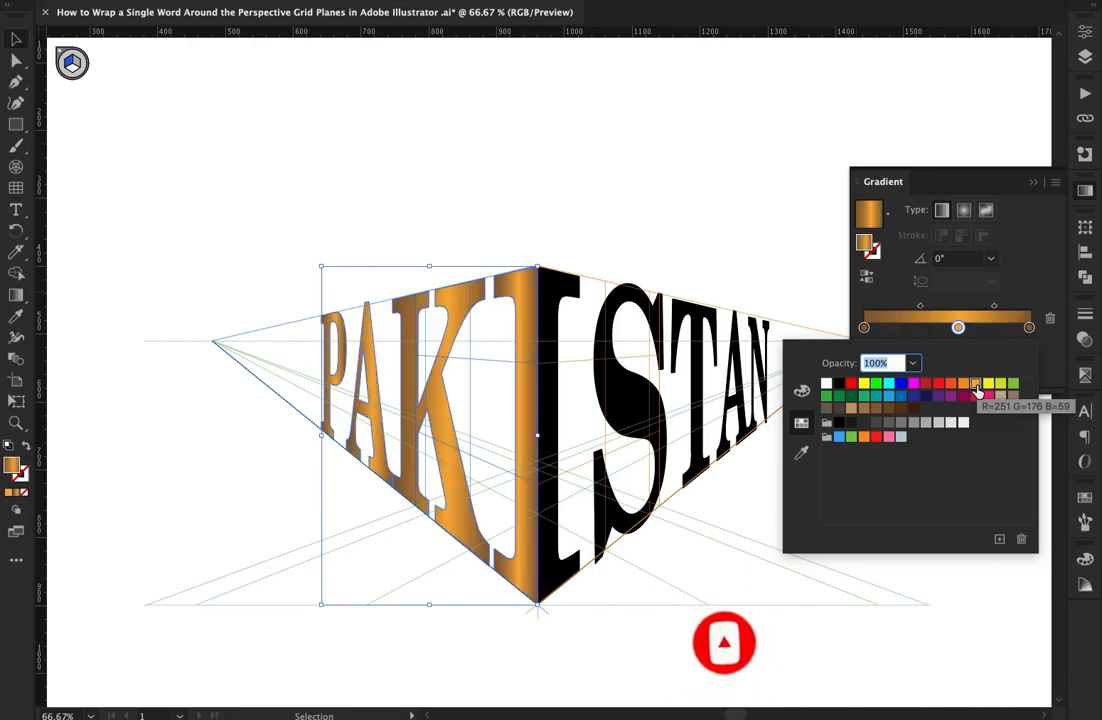
click(1034, 188)
Step: Redirect the left letter group's gradient nearly vertically, from below the letters up to their upper part, and deselect the group
key(g)
mouse_move(428, 577)
mouse_down()
mouse_move(434, 341)
mouse_move(441, 347)
mouse_up()
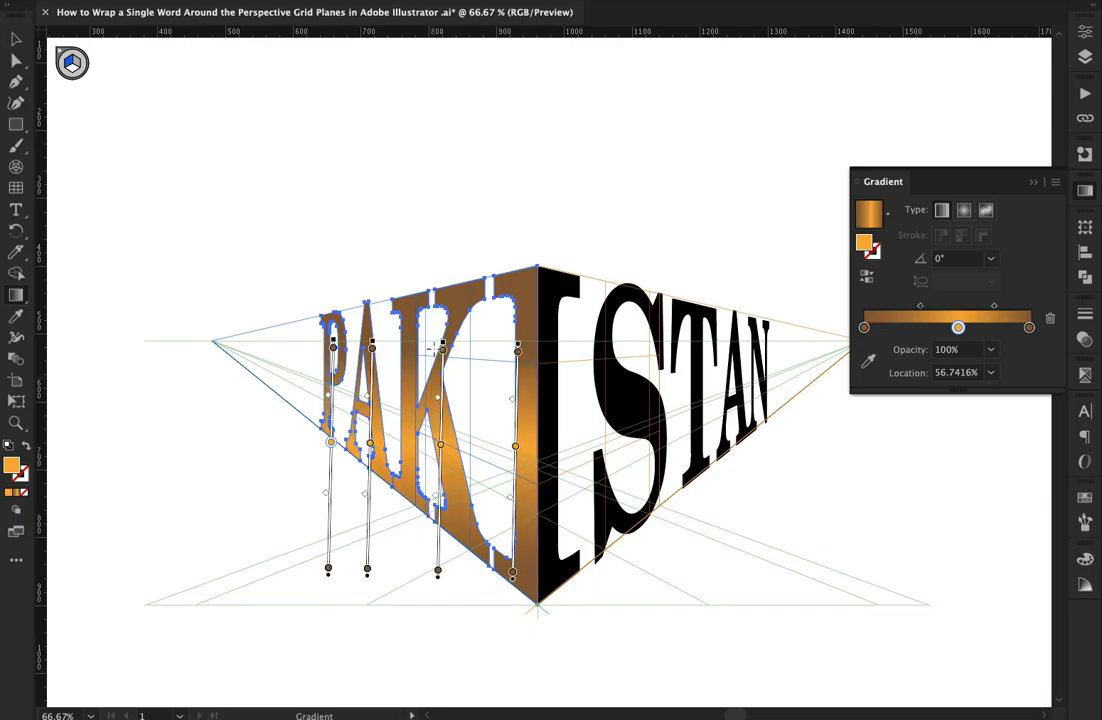
key(v)
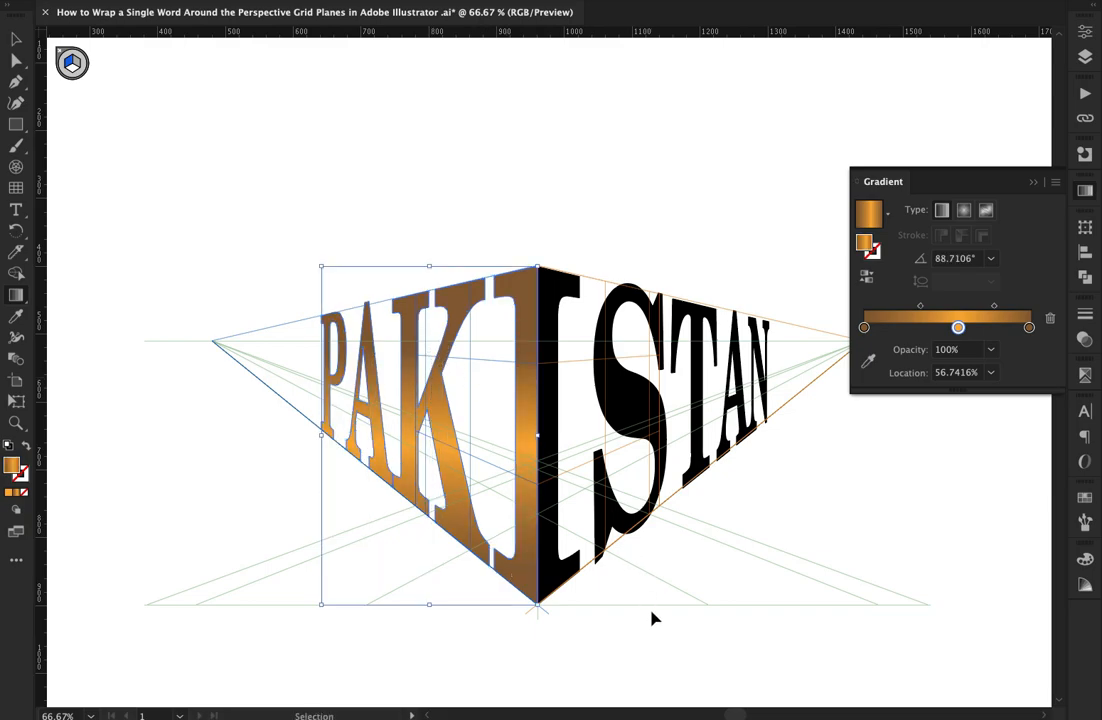
key(g)
click(1035, 183)
key(v)
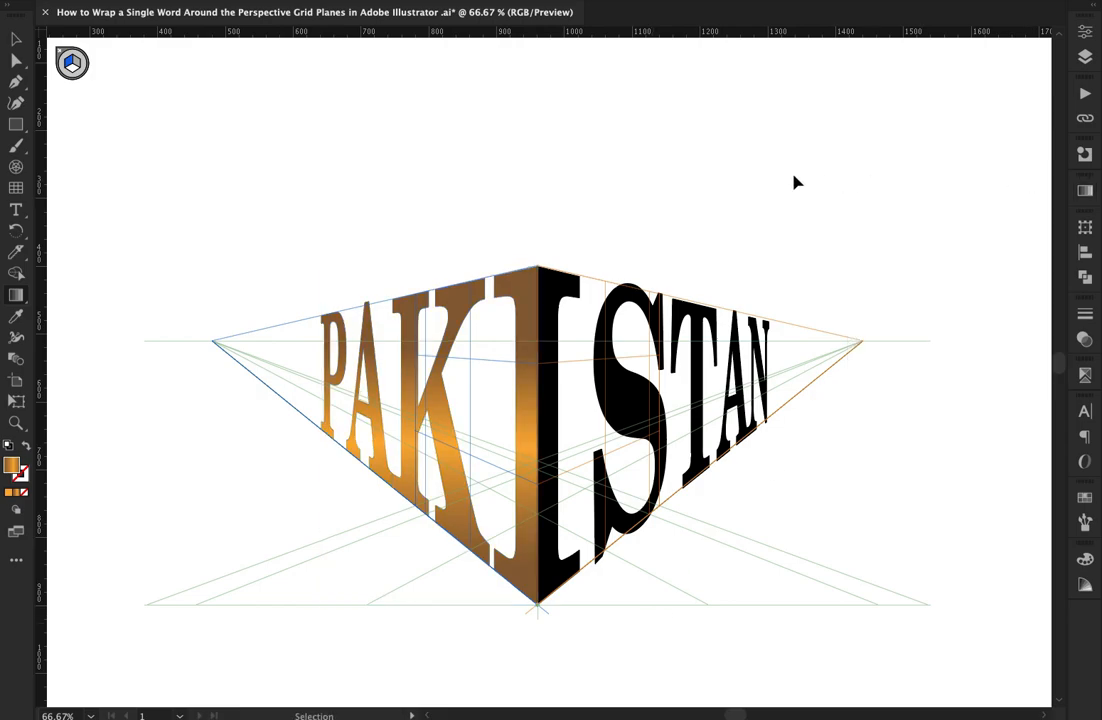
key(v)
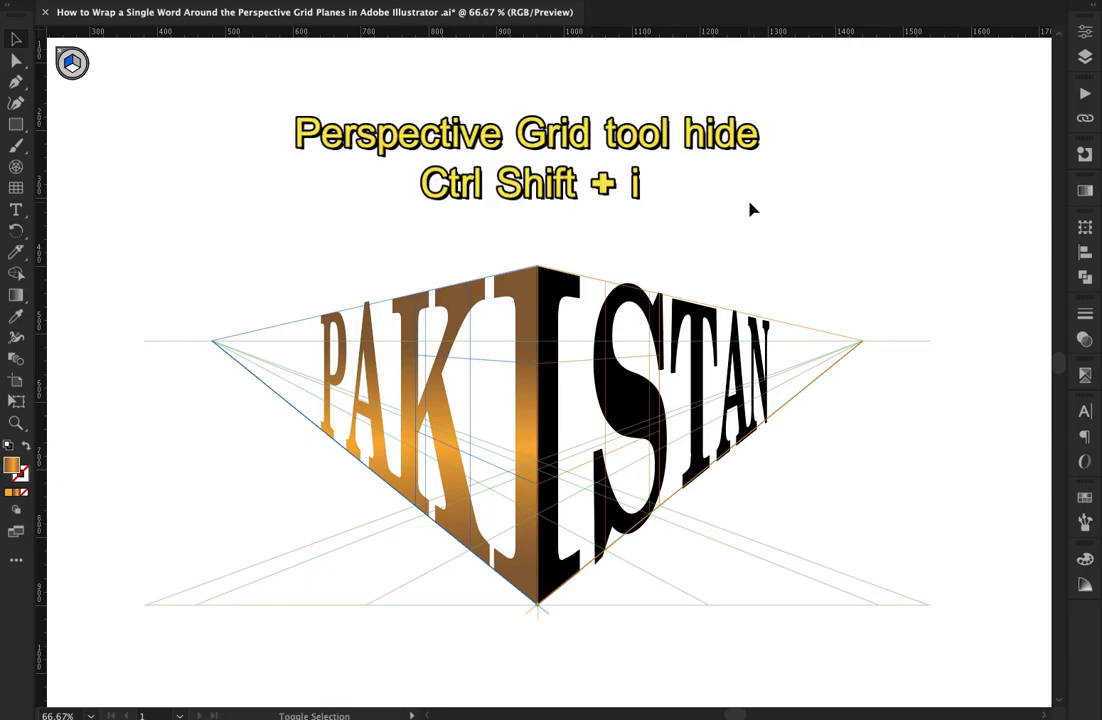
Step: Hide the perspective grid, enlarge both letter groups together to about 1.7 times their size and shift them slightly upward
key(ctrl+shift+i)
key(v)
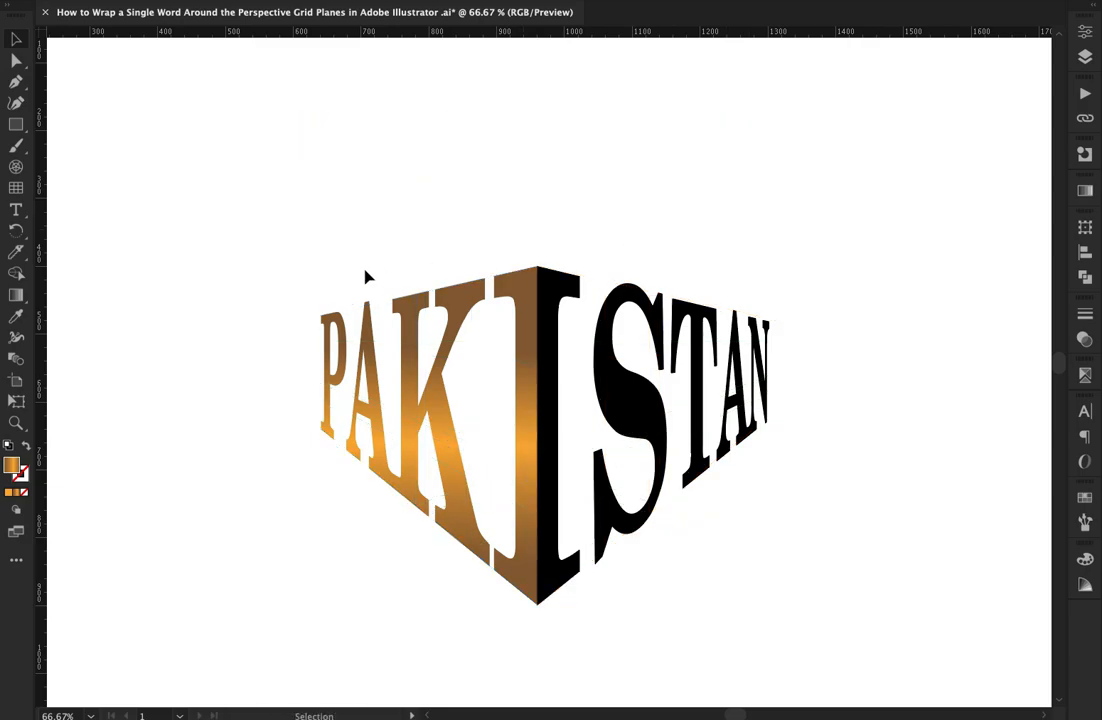
drag(820, 654, 820, 652)
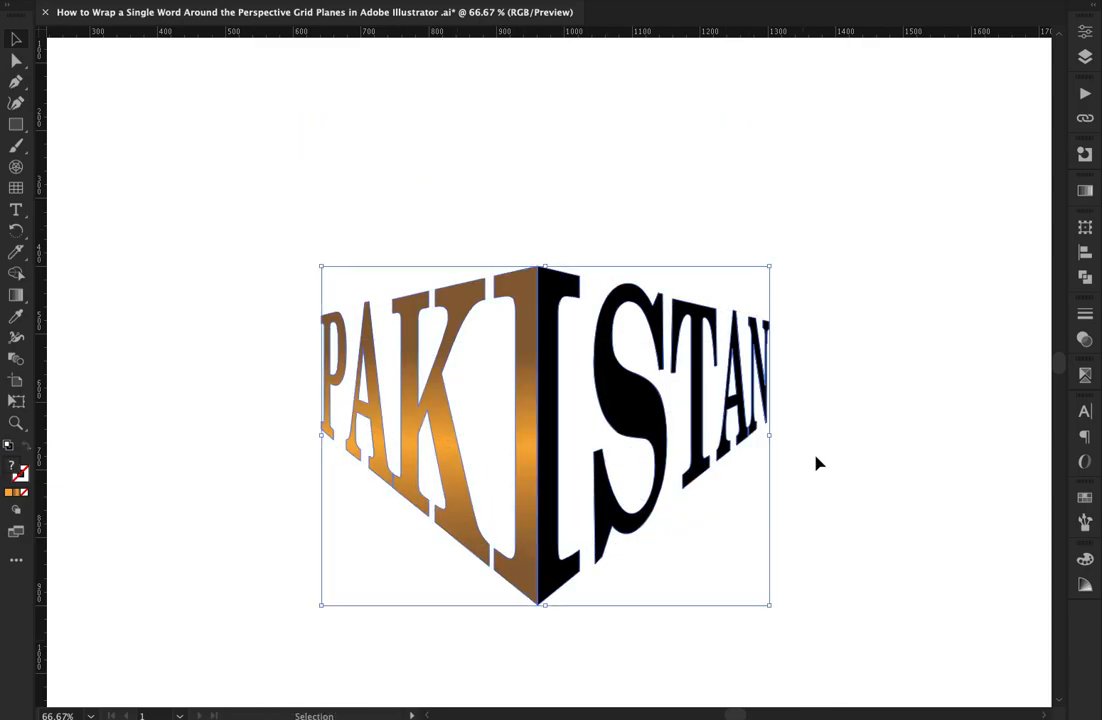
drag(771, 269, 975, 151)
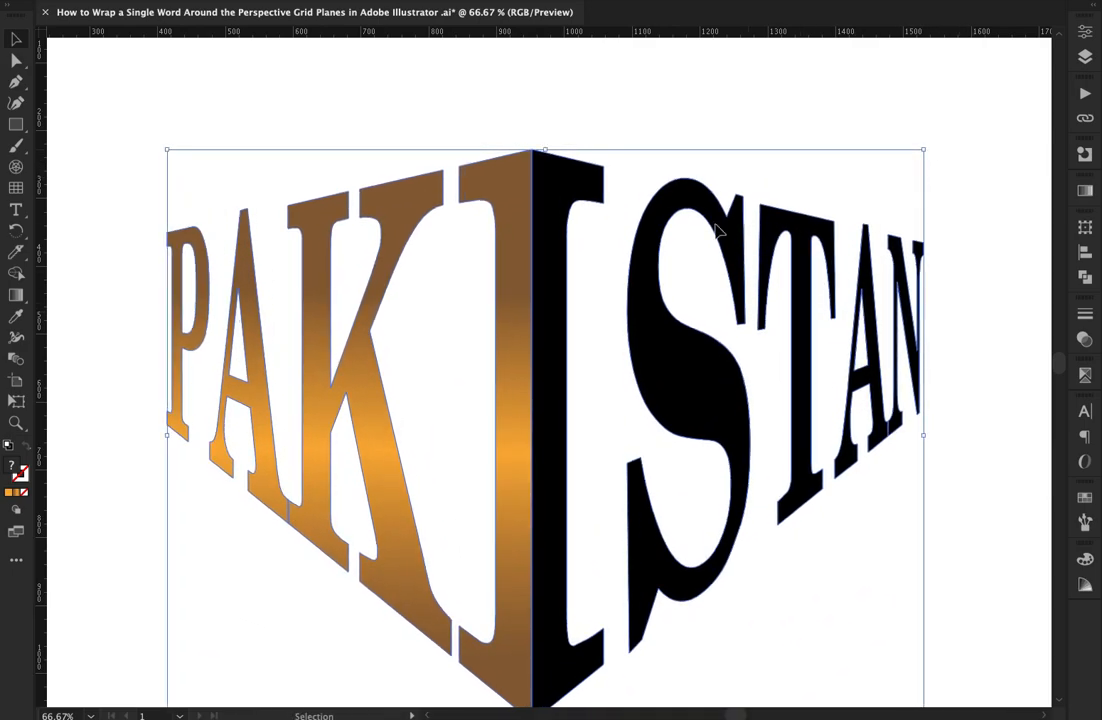
drag(555, 258, 561, 237)
click(659, 111)
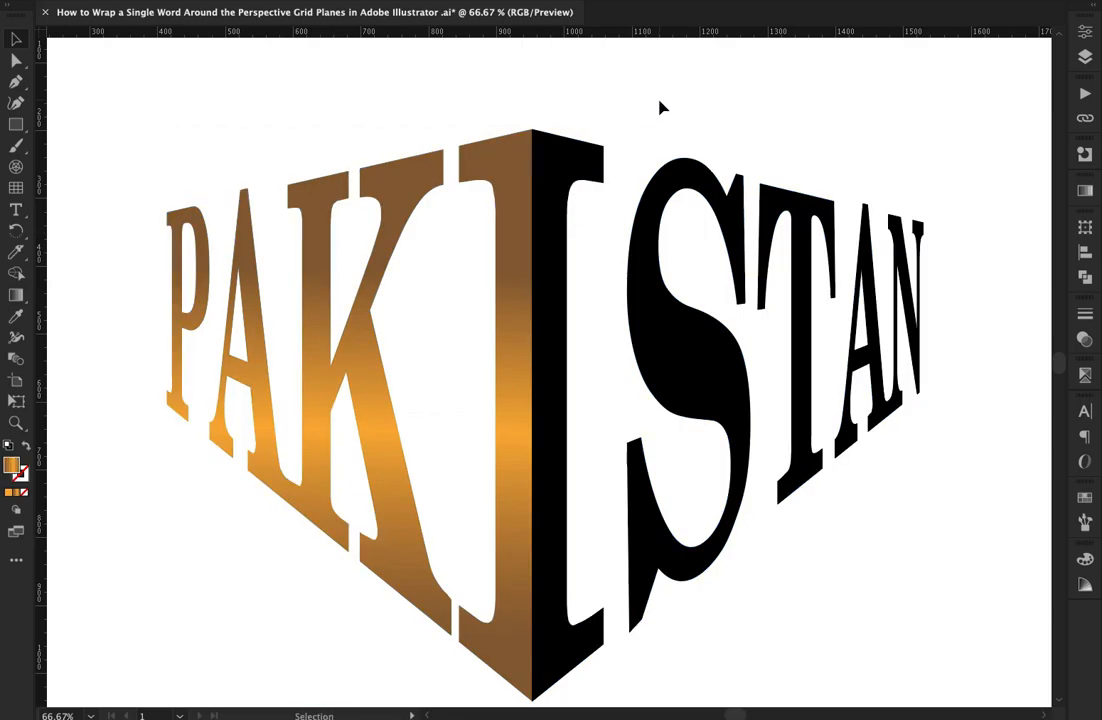